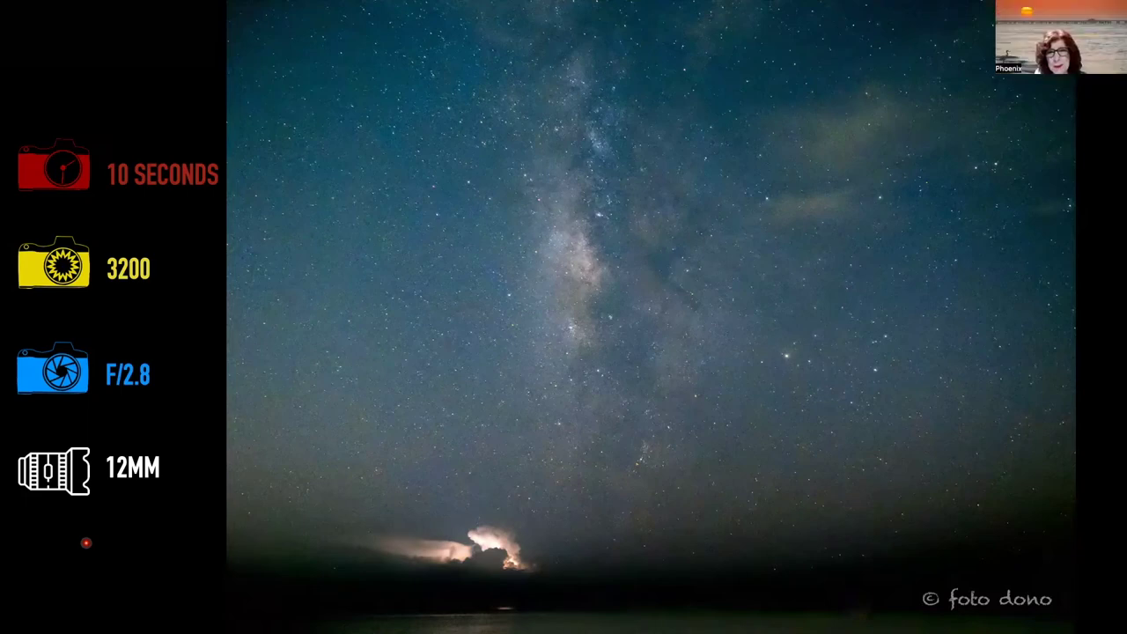
pyautogui.press('Right')
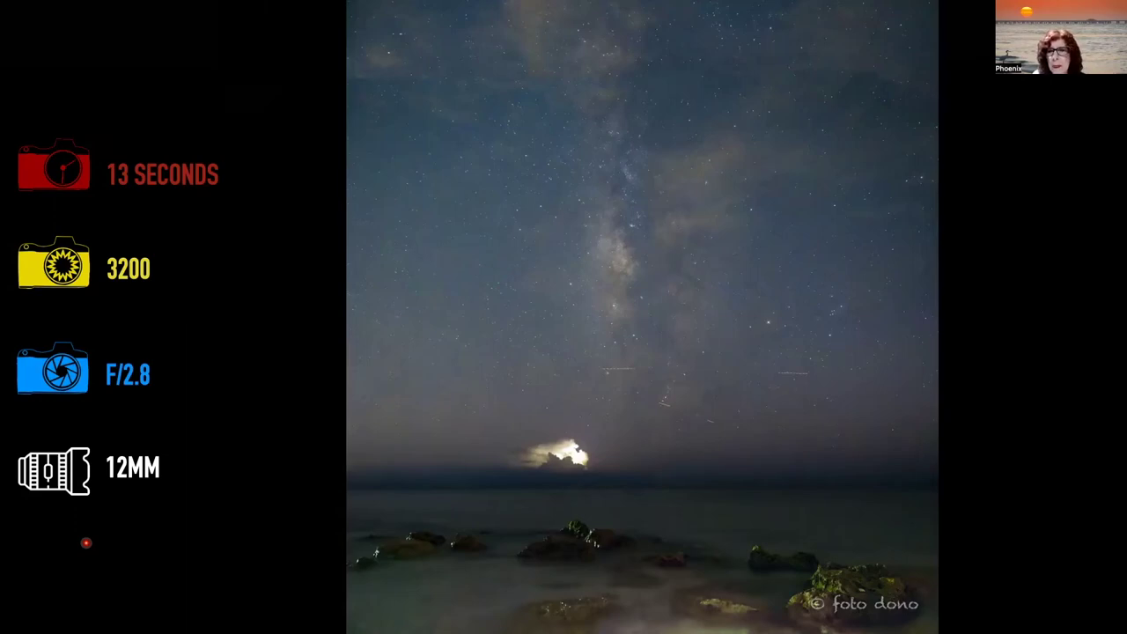
pyautogui.press('Right')
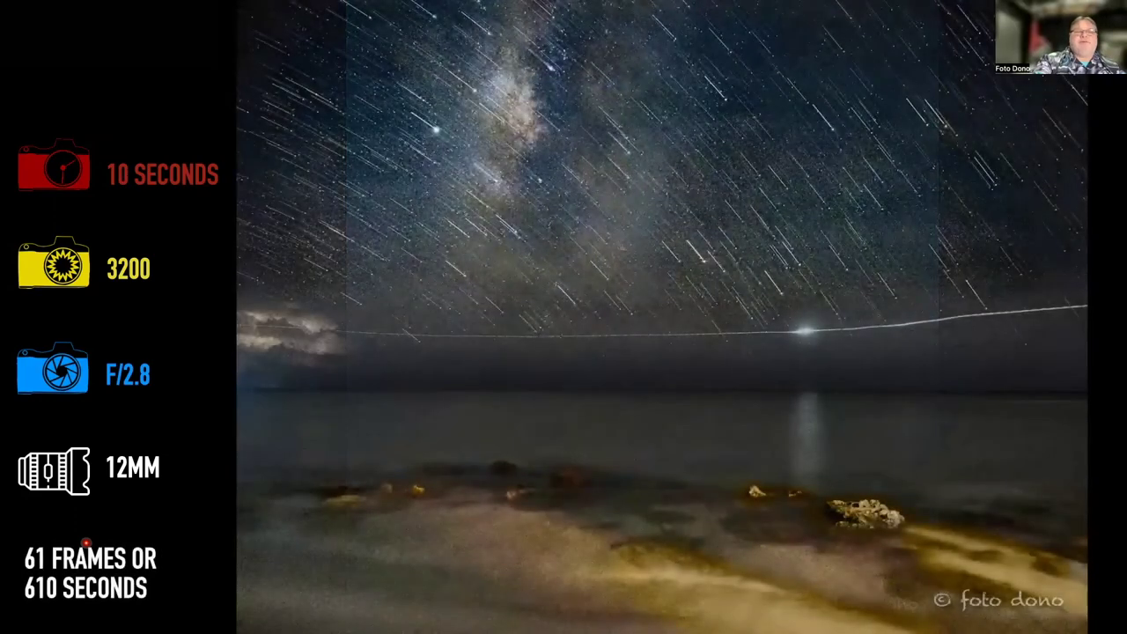
pyautogui.press('Left')
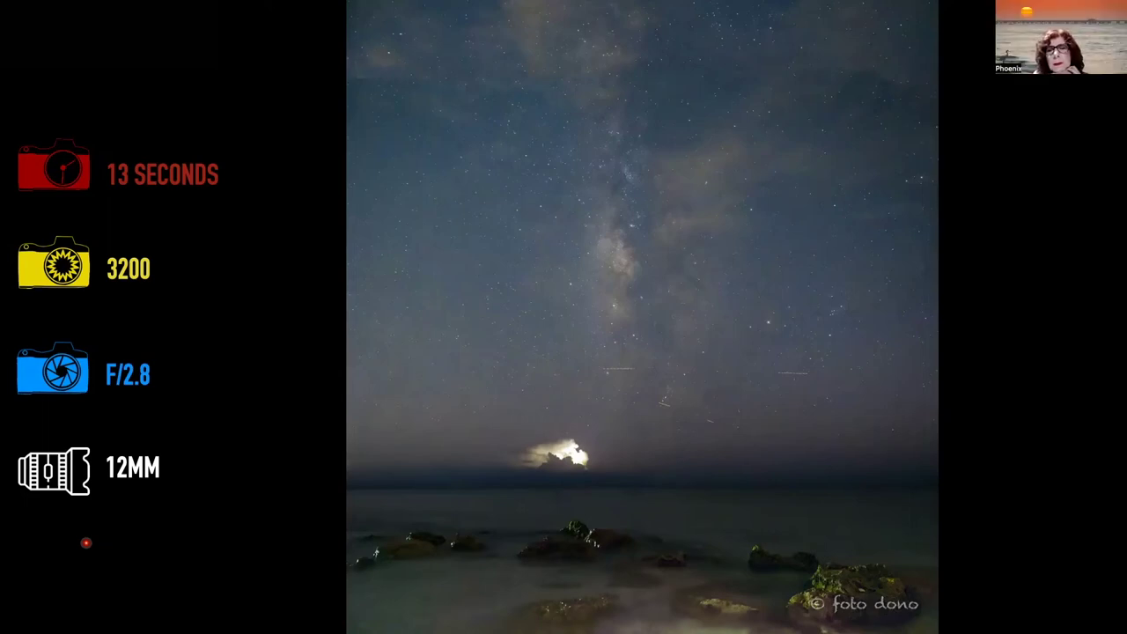
pyautogui.press('Right')
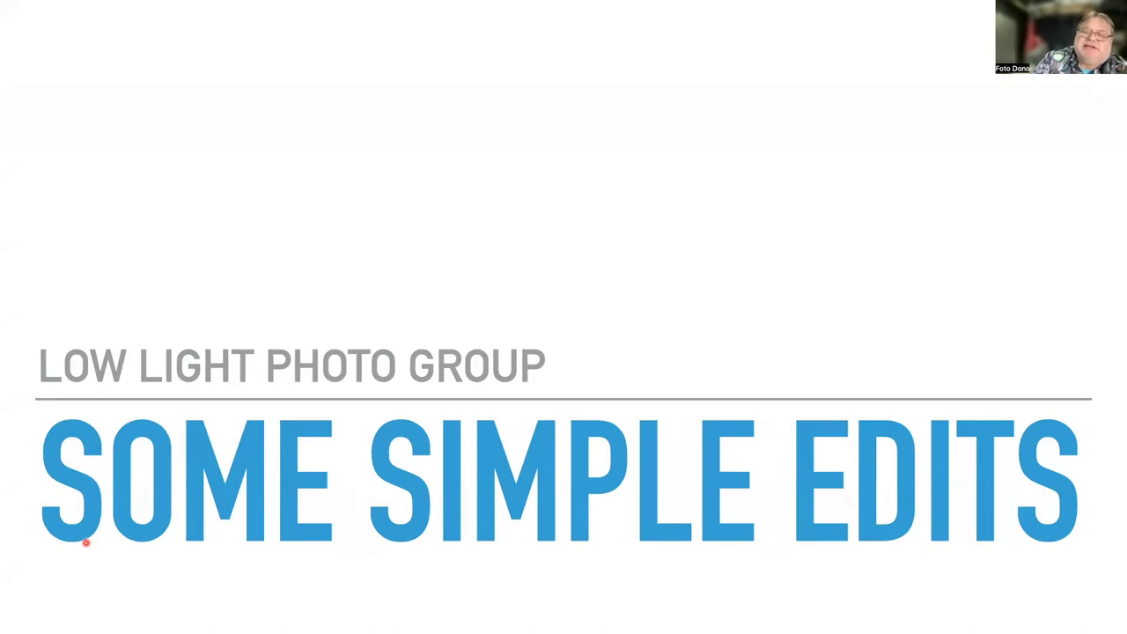
pyautogui.press('Right')
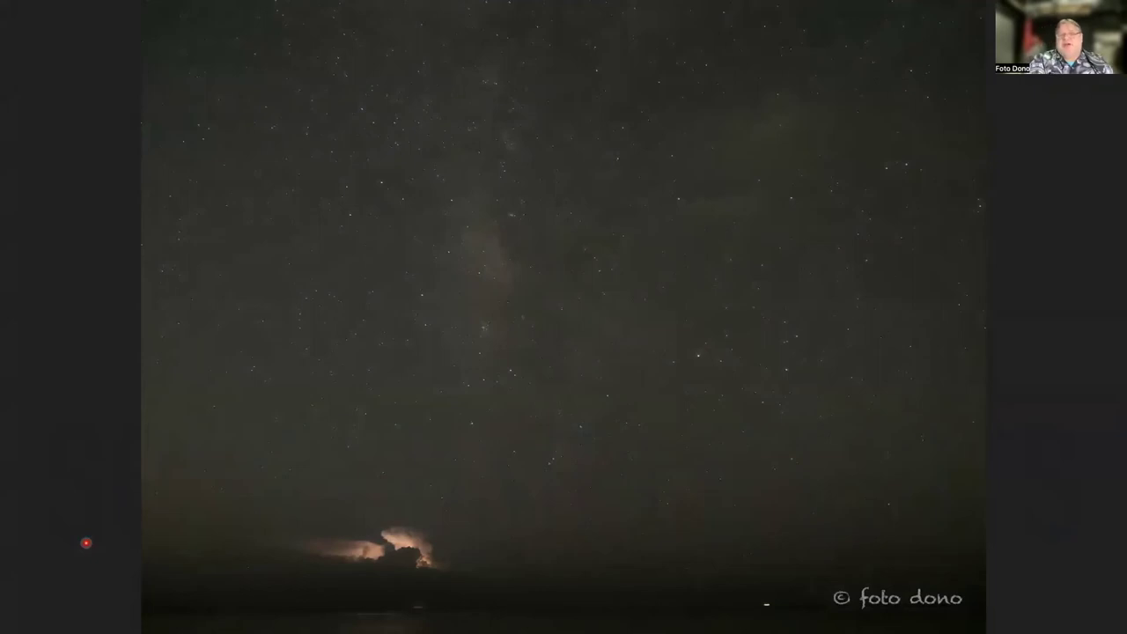
pyautogui.press('Escape')
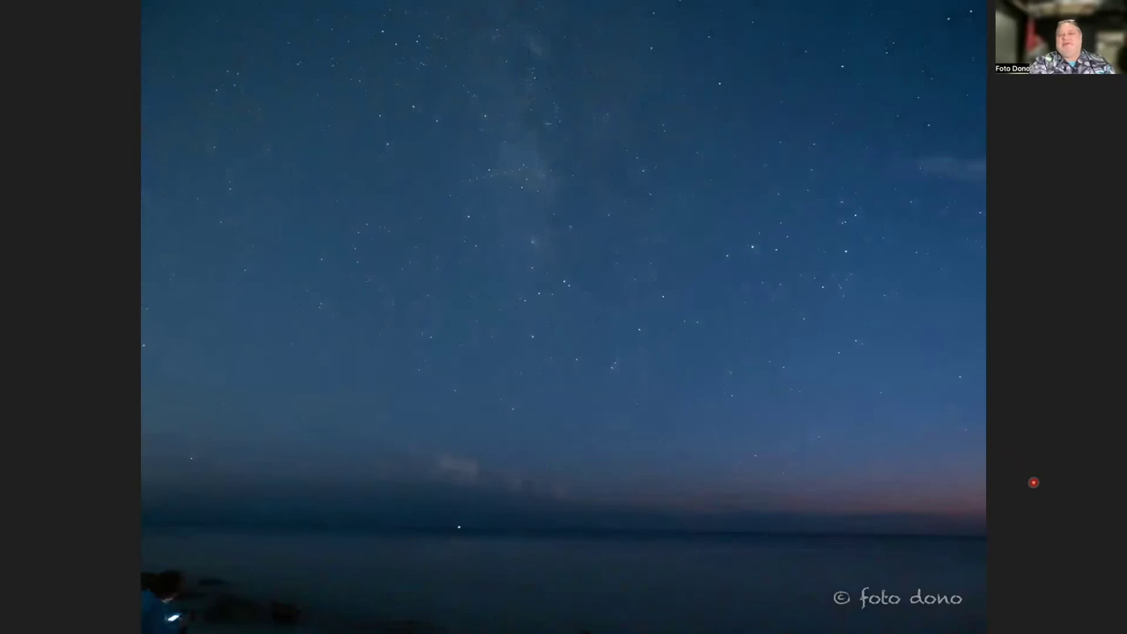
pyautogui.press('Escape')
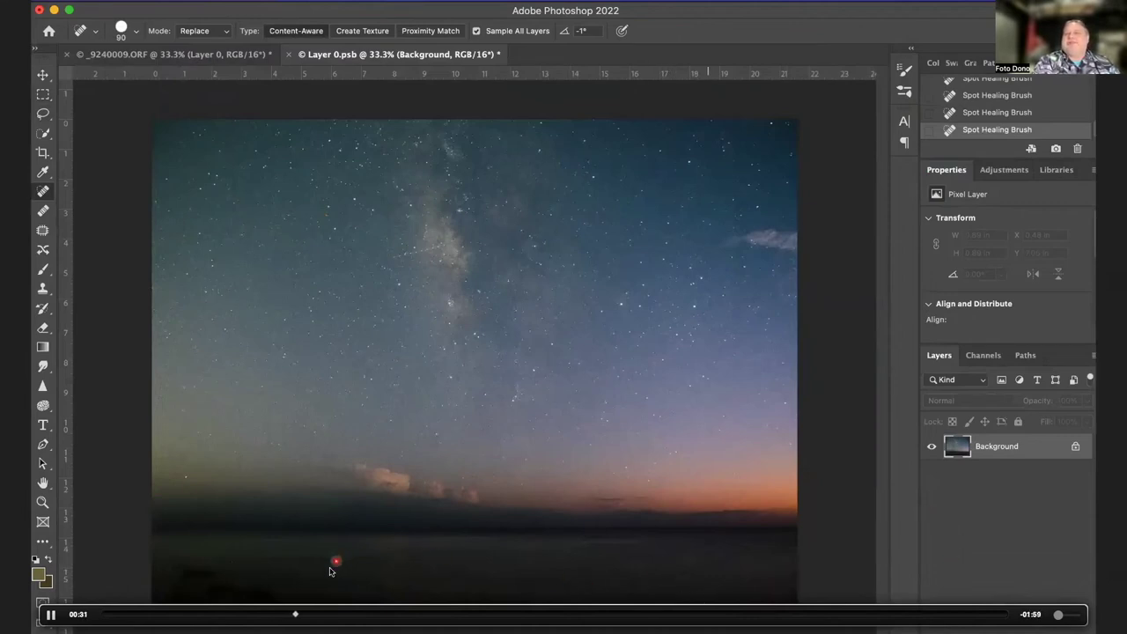
# Skim the recorded Photoshop edits of the Milky Way sunset photo, covering Topaz DeNoise AI, the gradient filter mask and the flattened image.
pyautogui.moveTo(303, 614); pyautogui.dragTo(775, 614)
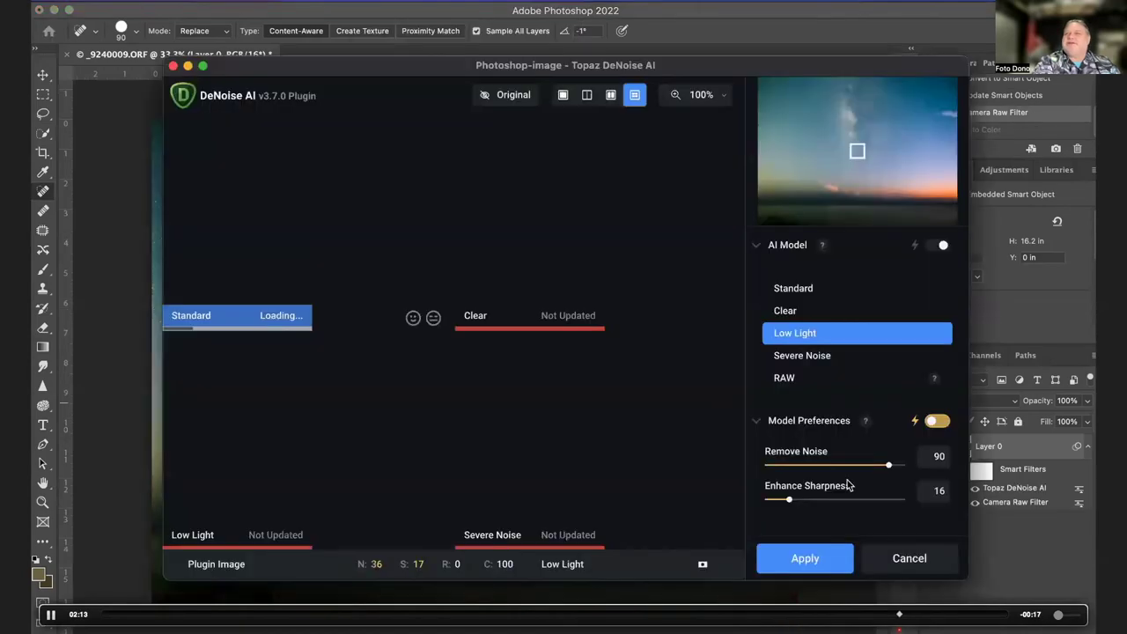
pyautogui.press('Left')
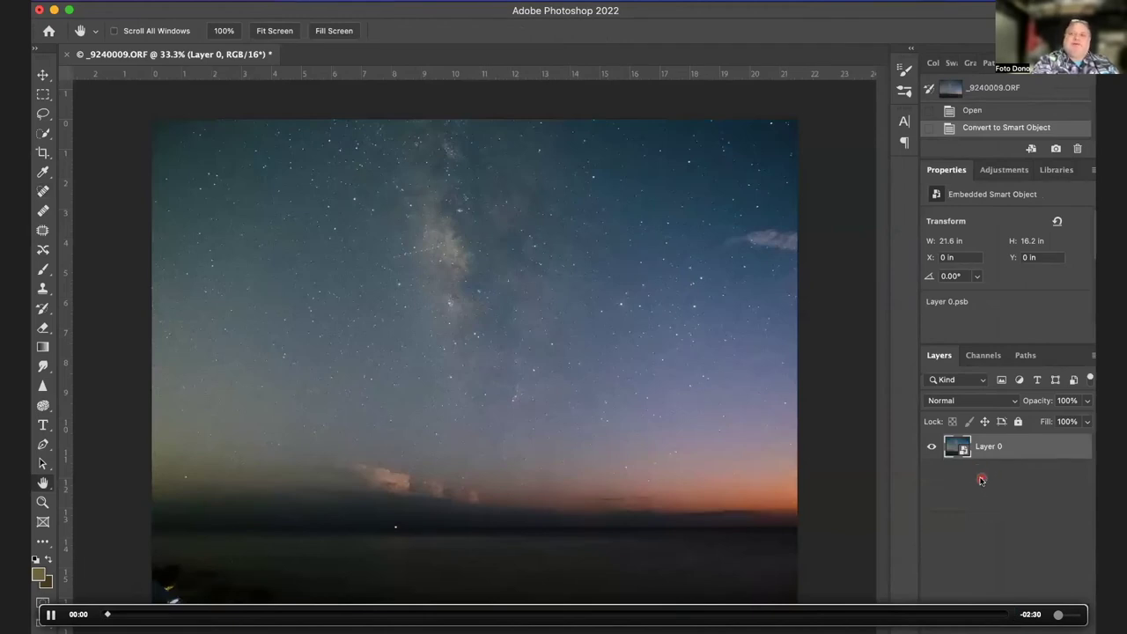
pyautogui.click(993, 614)
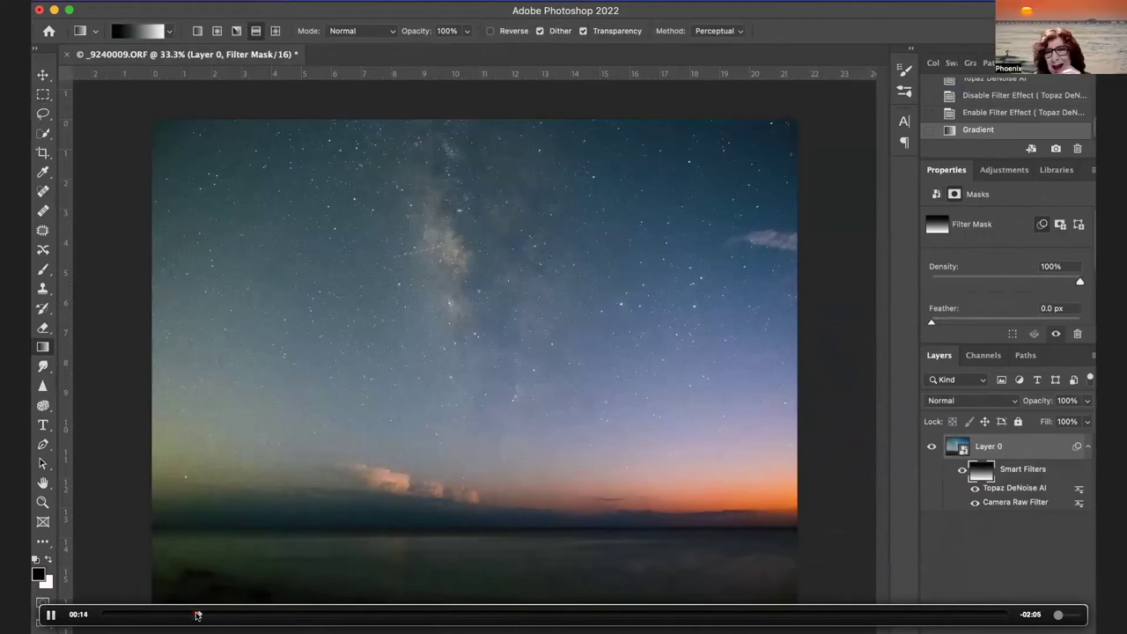
pyautogui.click(236, 613)
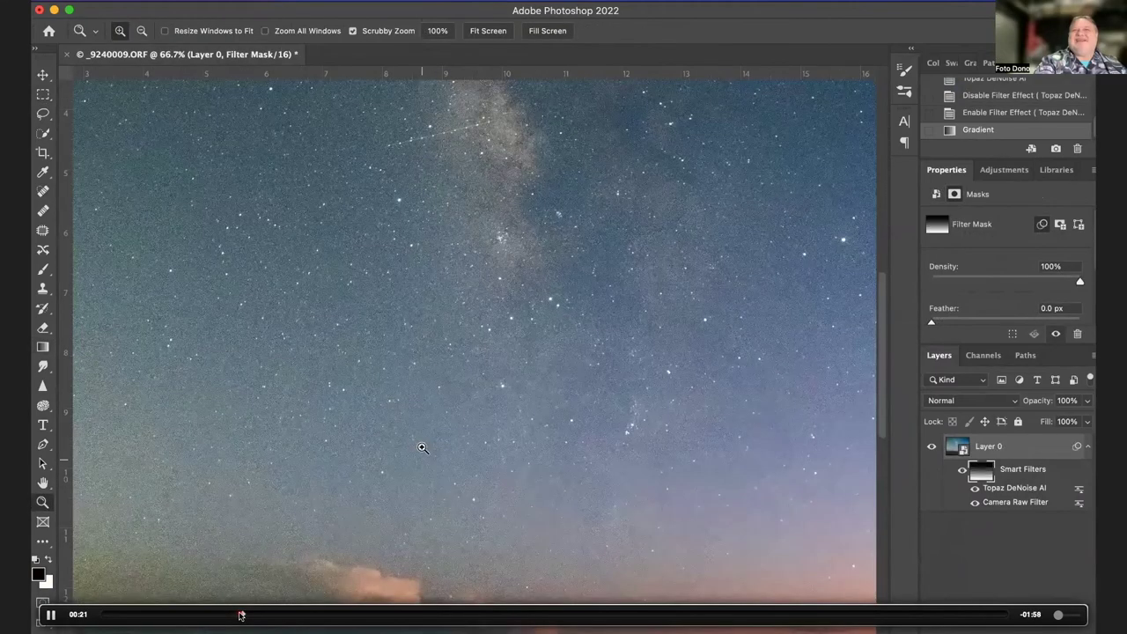
pyautogui.click(228, 615)
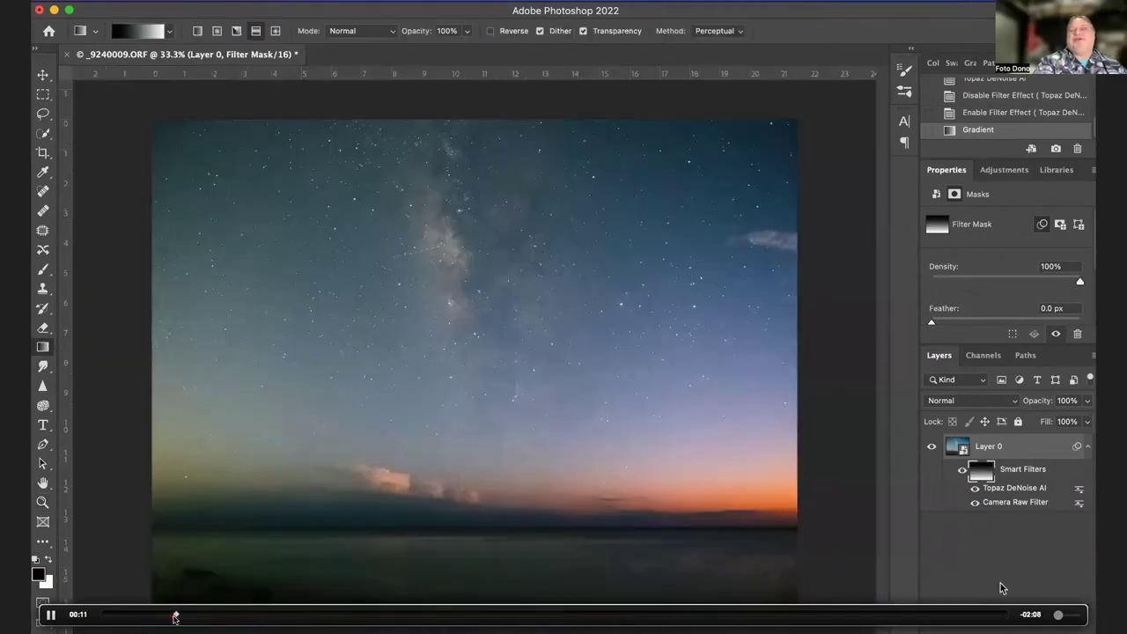
pyautogui.moveTo(177, 619); pyautogui.dragTo(225, 618)
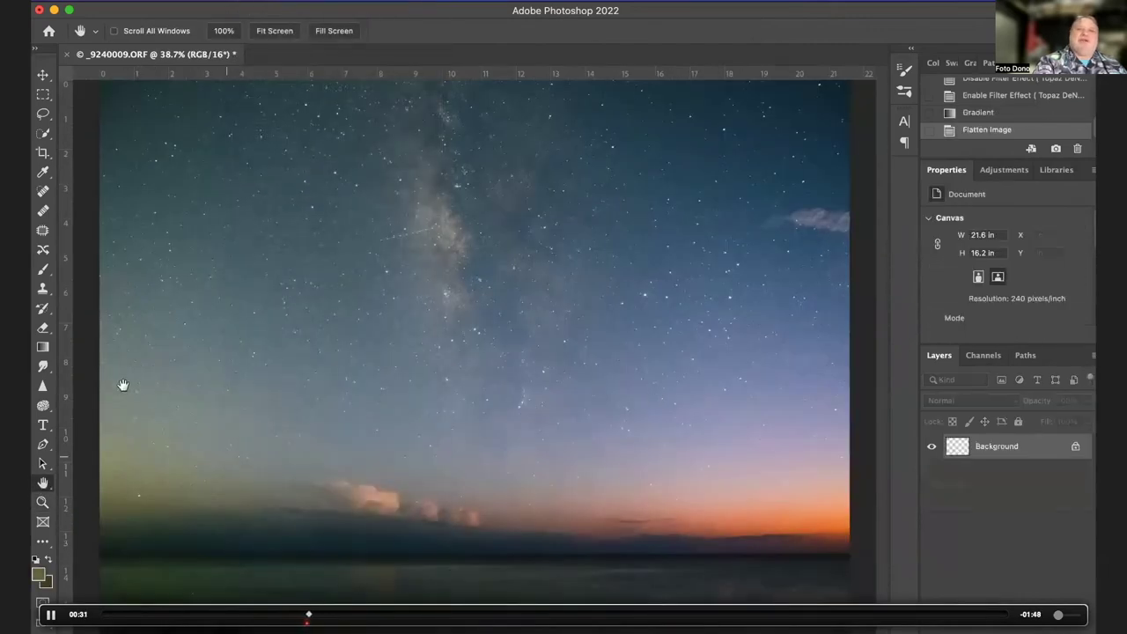
pyautogui.moveTo(344, 616); pyautogui.dragTo(1016, 617)
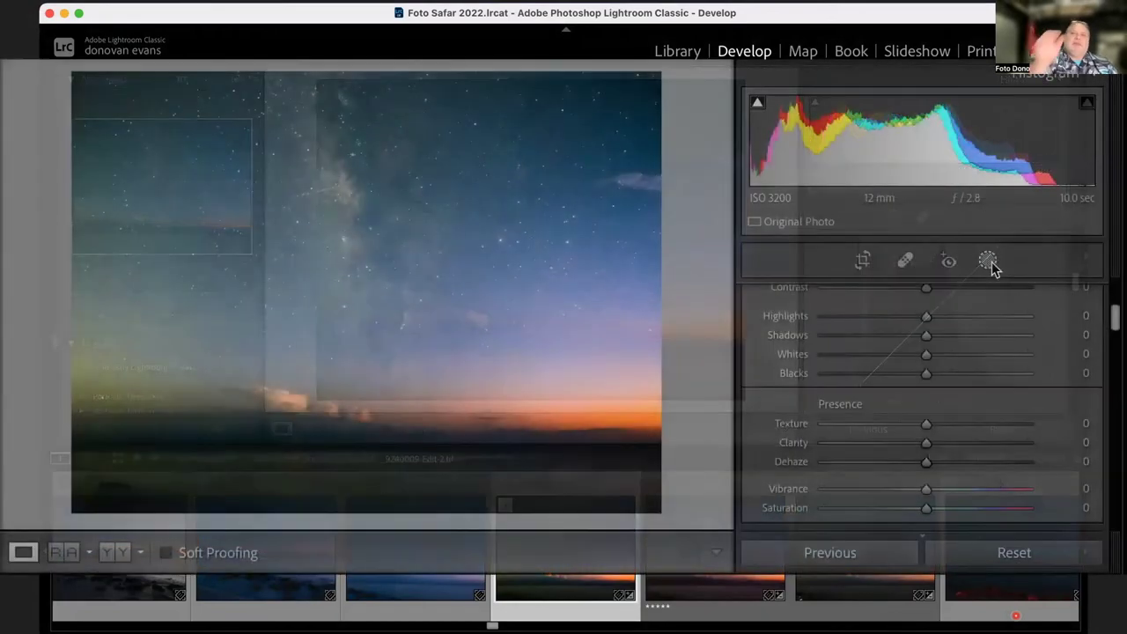
# Add a linear gradient mask to the Milky Way sunset photo and skip through the rest of the recorded edit.
pyautogui.click(989, 263)
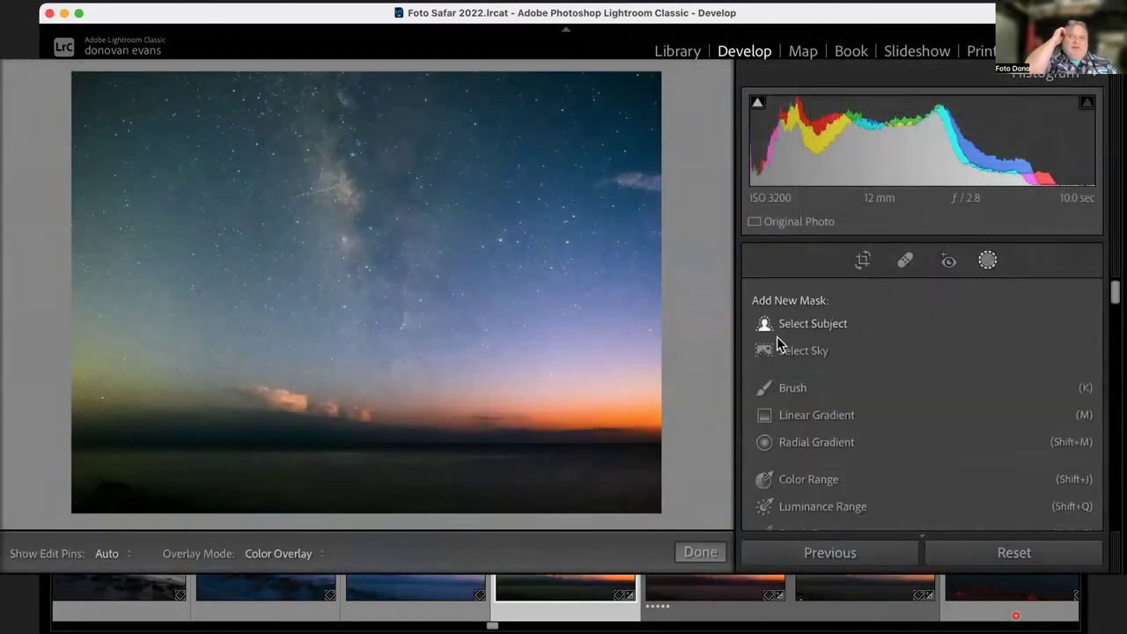
pyautogui.click(798, 414)
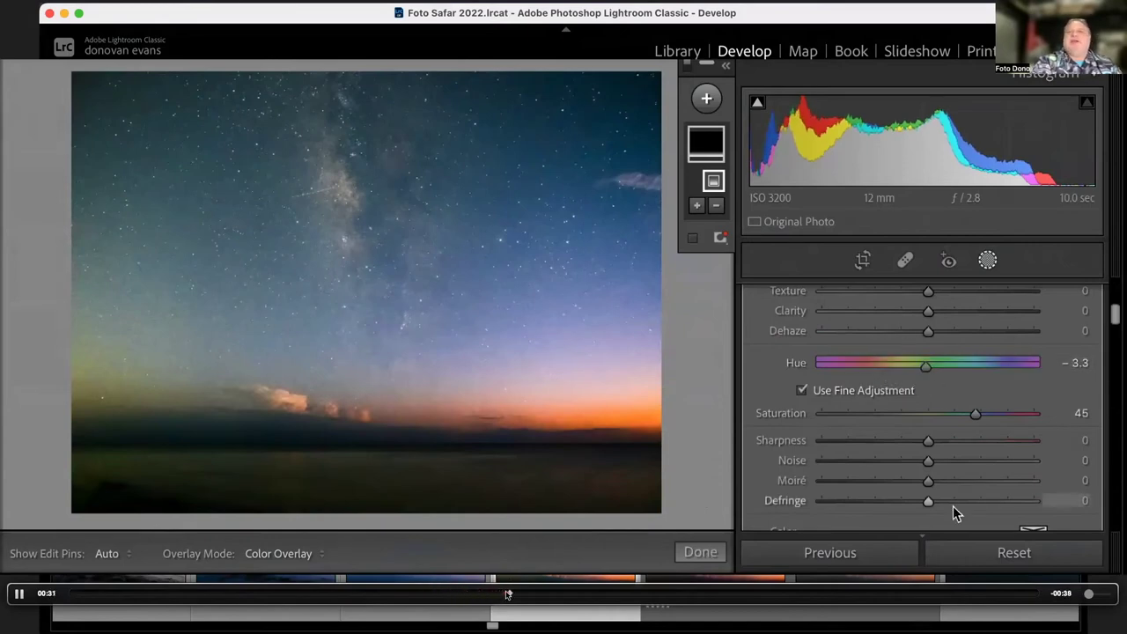
pyautogui.click(549, 593)
pyautogui.moveTo(550, 593)
pyautogui.mouseDown()
pyautogui.moveTo(817, 600)
pyautogui.moveTo(978, 581)
pyautogui.mouseUp()
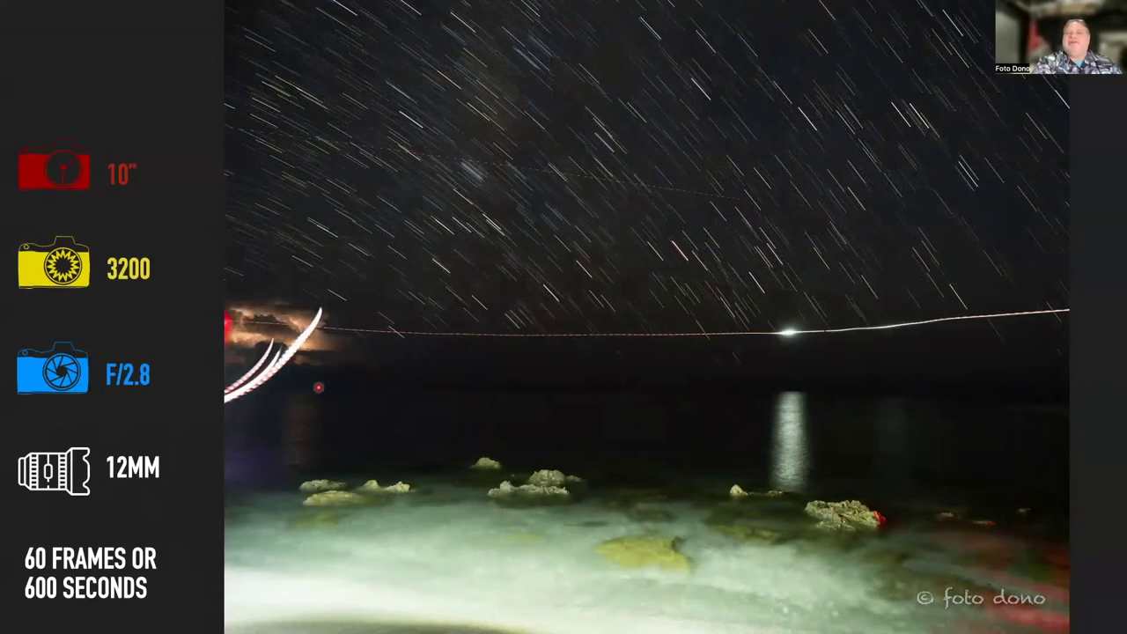
# Examine the unedited Lightroom Develop settings of the star-trail photo _9240084.ORF, from the tone controls through color grading.
pyautogui.press('Right')
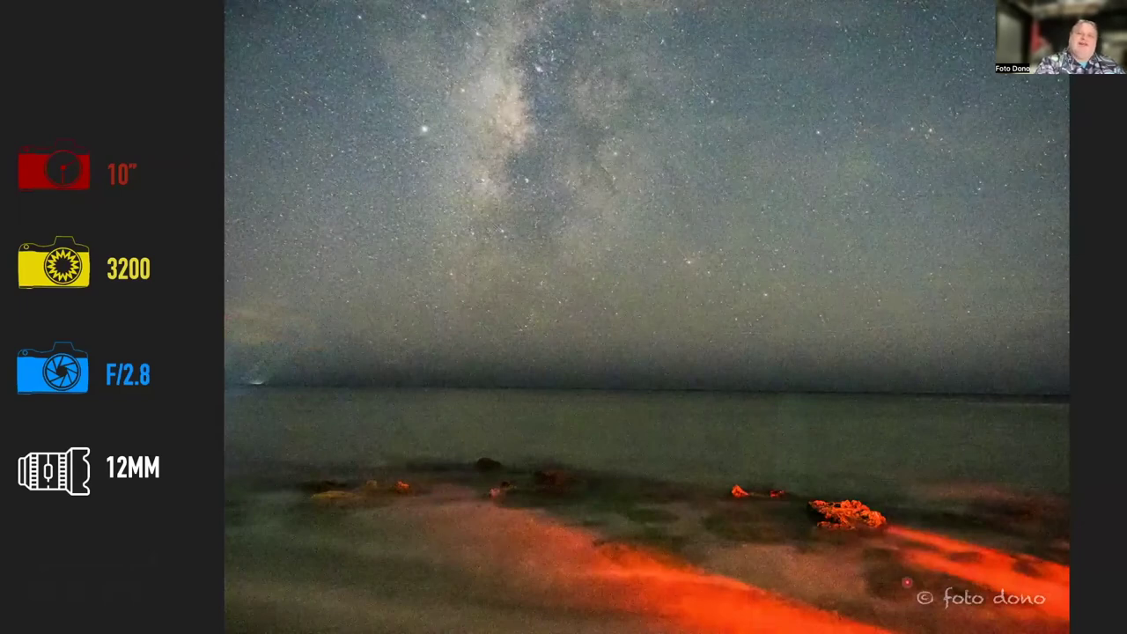
pyautogui.press('Right')
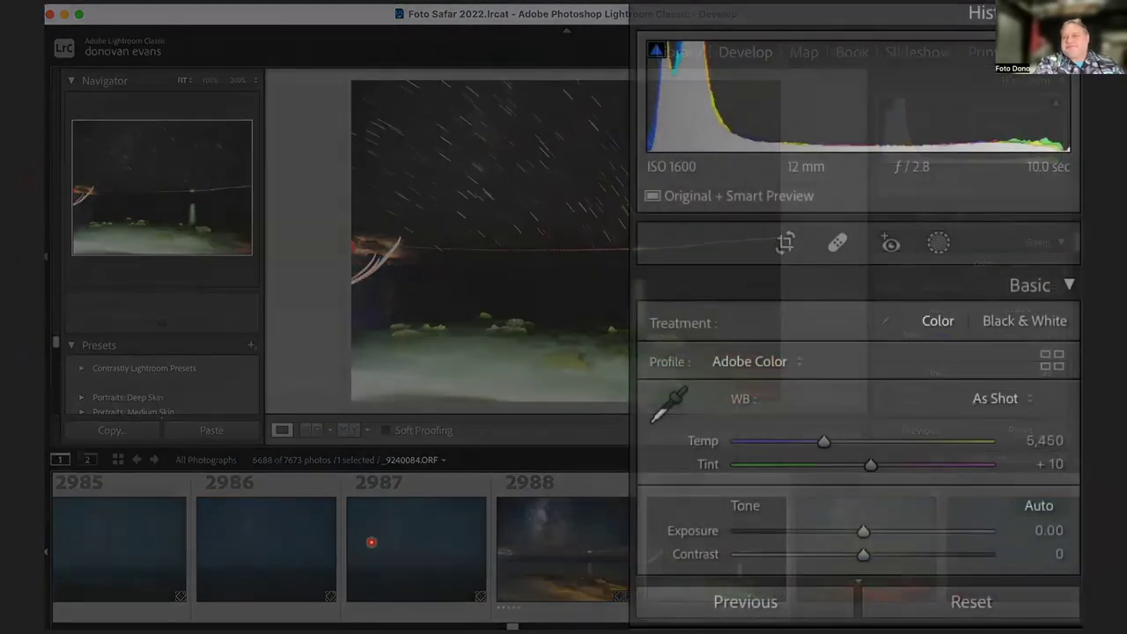
pyautogui.scroll(-5, 1021, 290)
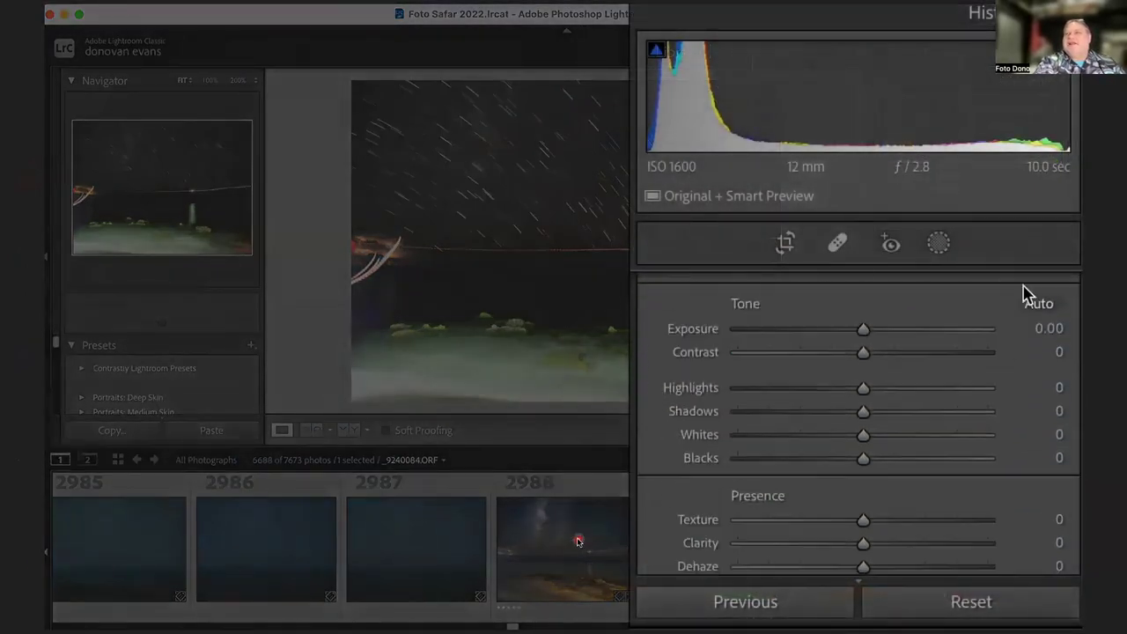
pyautogui.scroll(-15, 1024, 288)
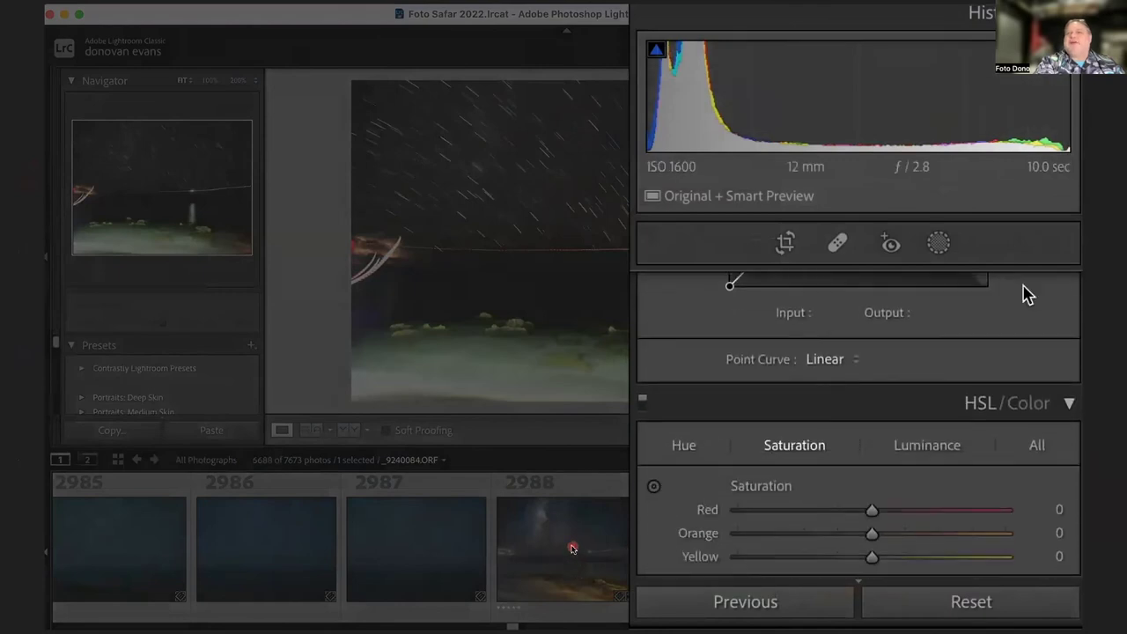
pyautogui.scroll(-15, 1024, 287)
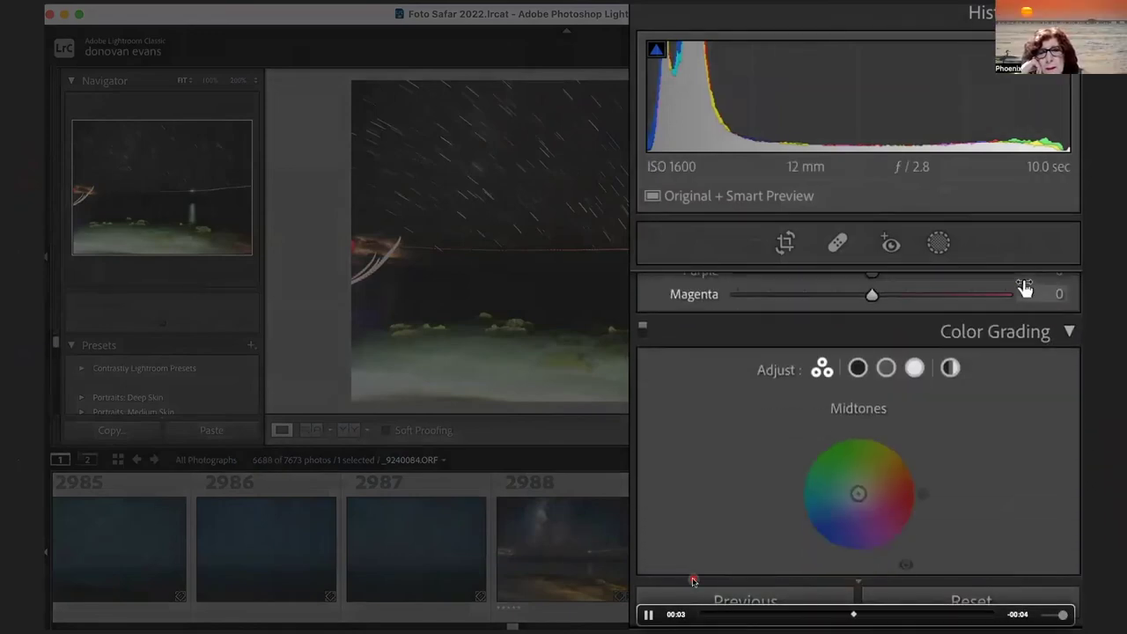
# Apply develop settings with exposure +2.59, contrast +75, highlights -41 and whites -80 to the dark seascape photo _9240085.ORF.
pyautogui.press('Right')
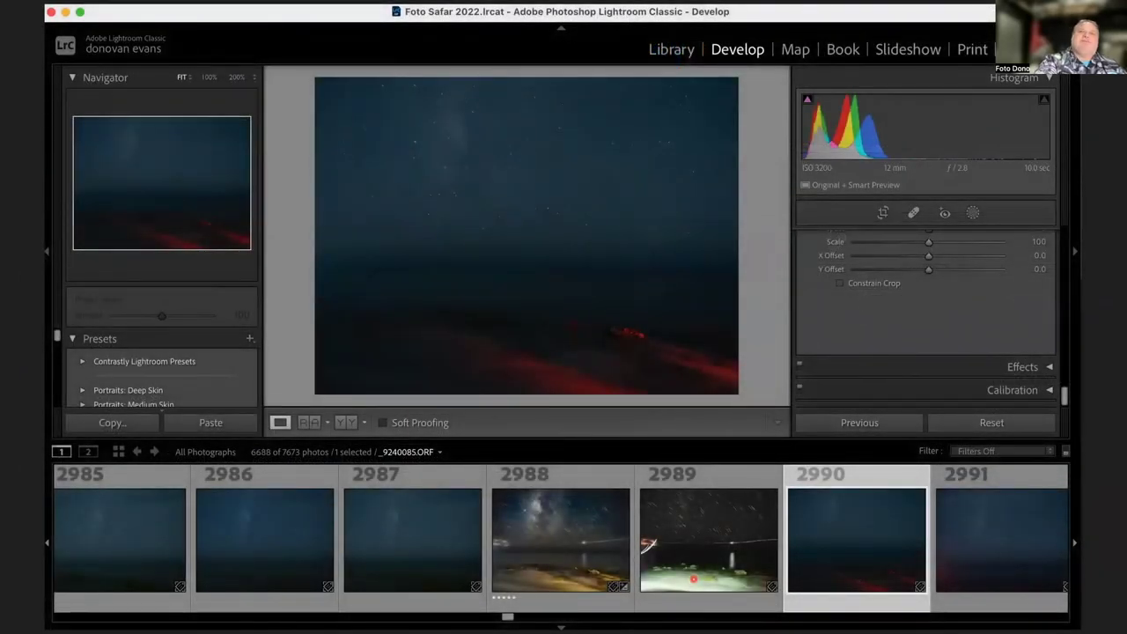
pyautogui.hotkey('ctrl', 'shift', 'v')
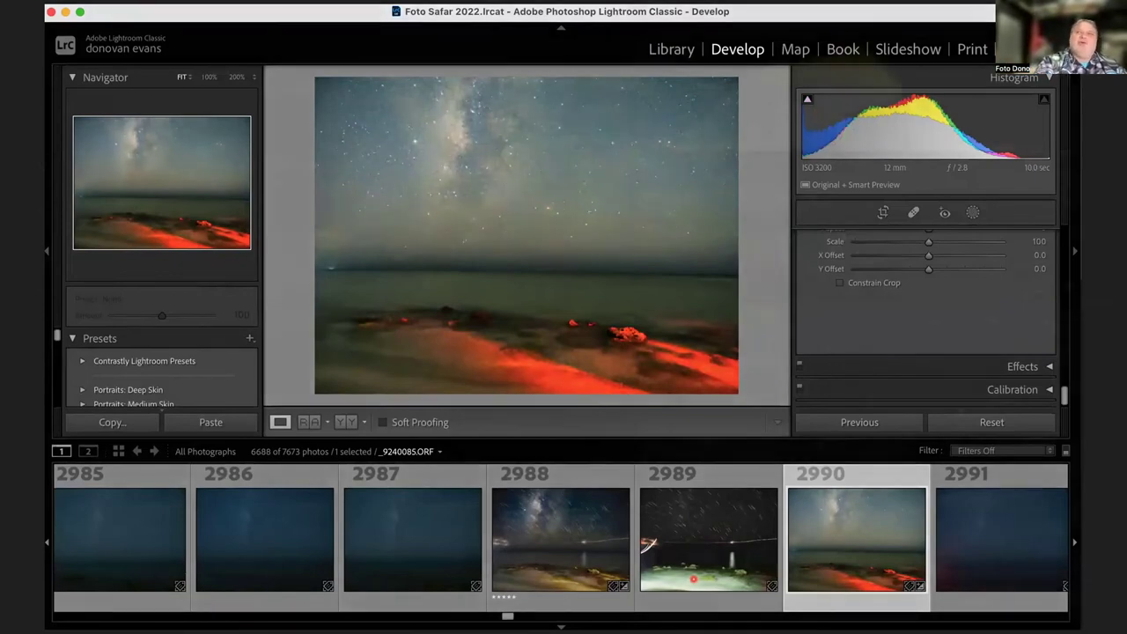
# Examine the white balance, tone, presence, tone curve and color settings of _9240085.ORF.
pyautogui.scroll(10, 989, 313)
pyautogui.scroll(-5, 964, 419)
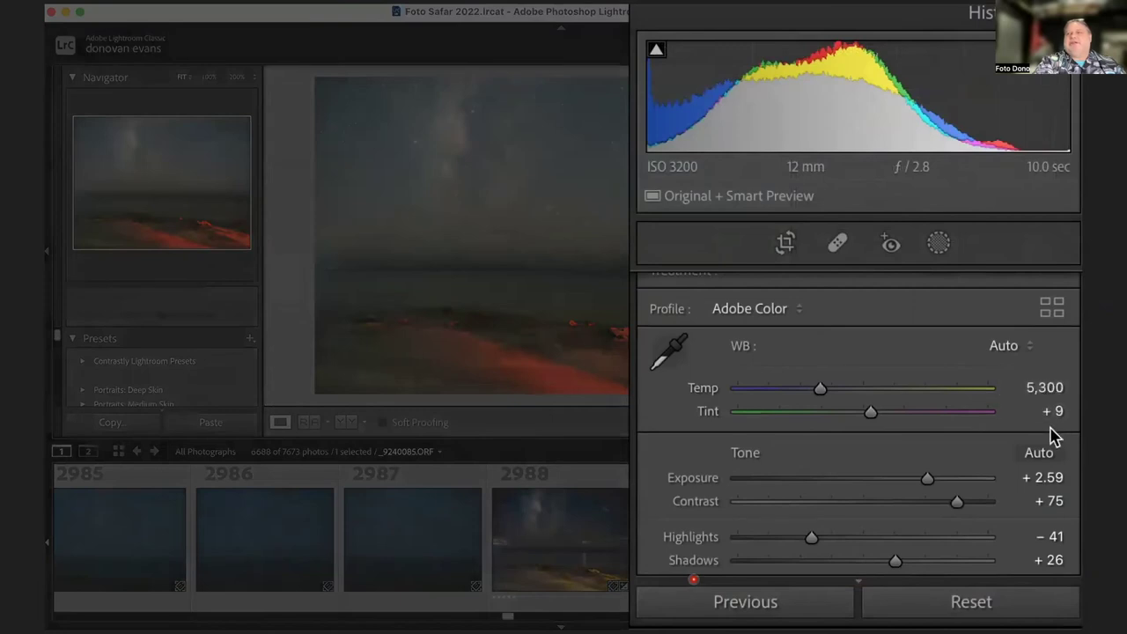
pyautogui.scroll(-3, 1052, 429)
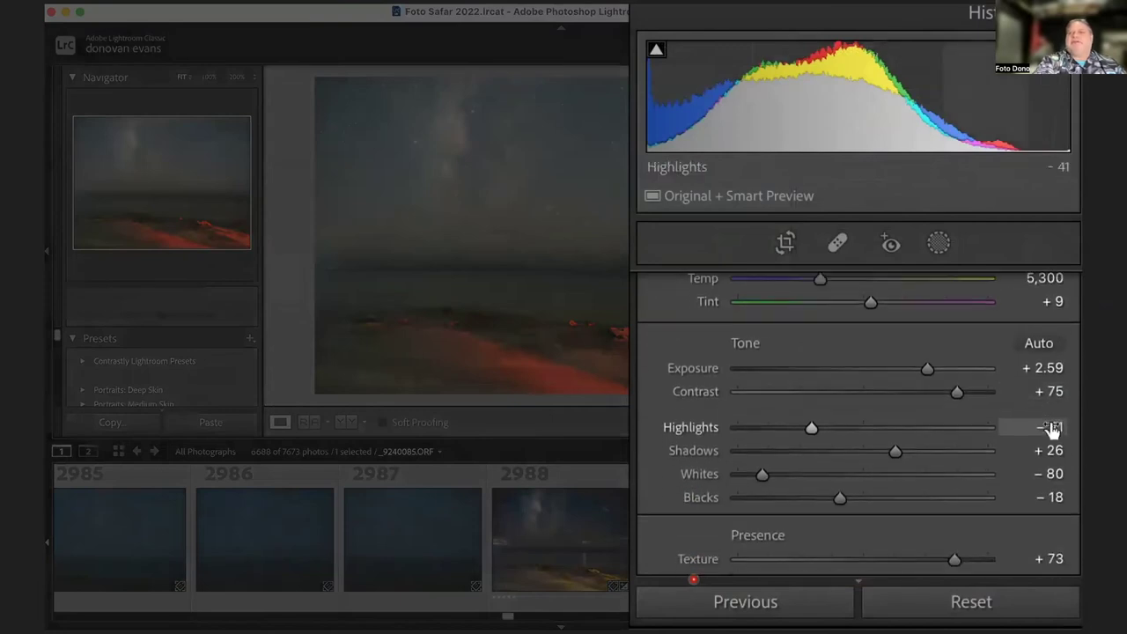
pyautogui.scroll(-2, 1052, 428)
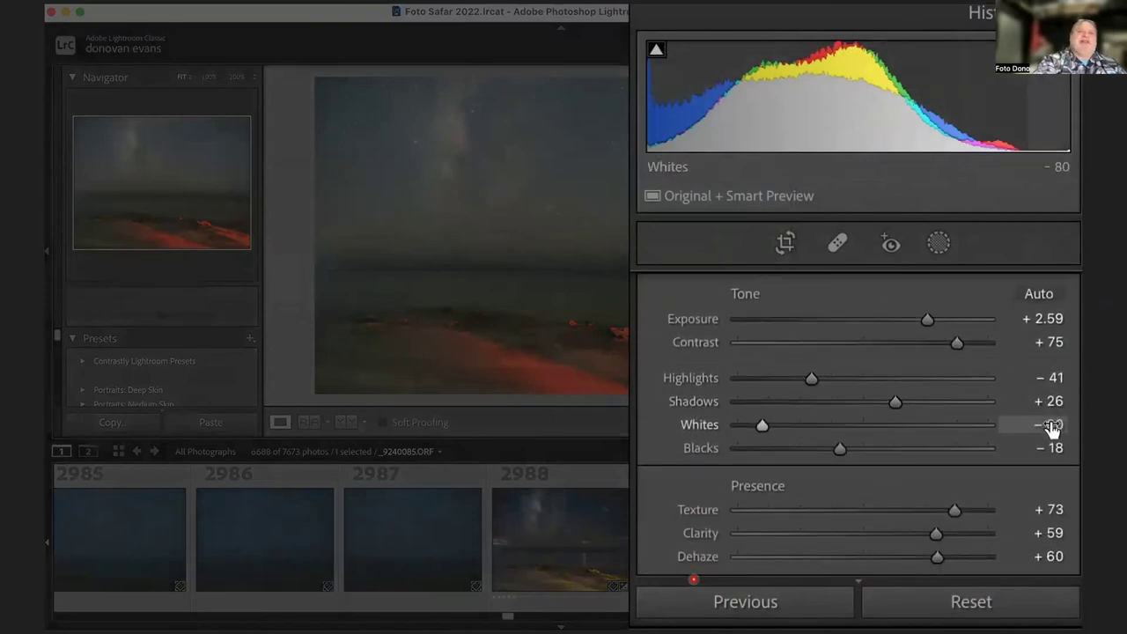
pyautogui.scroll(-7, 1052, 427)
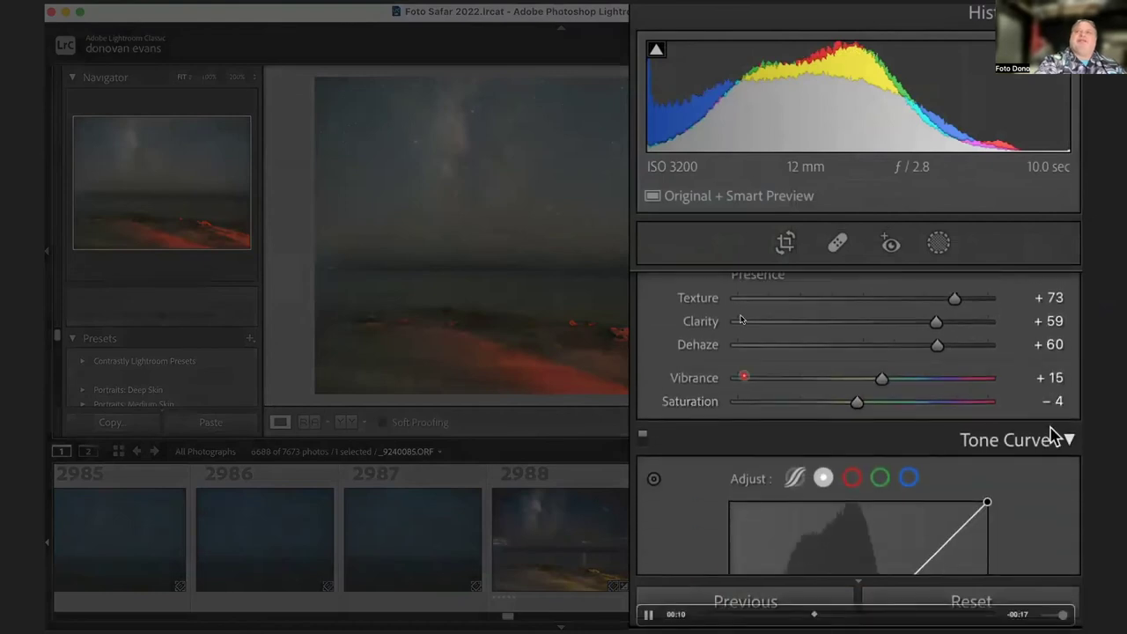
pyautogui.scroll(-10, 1054, 436)
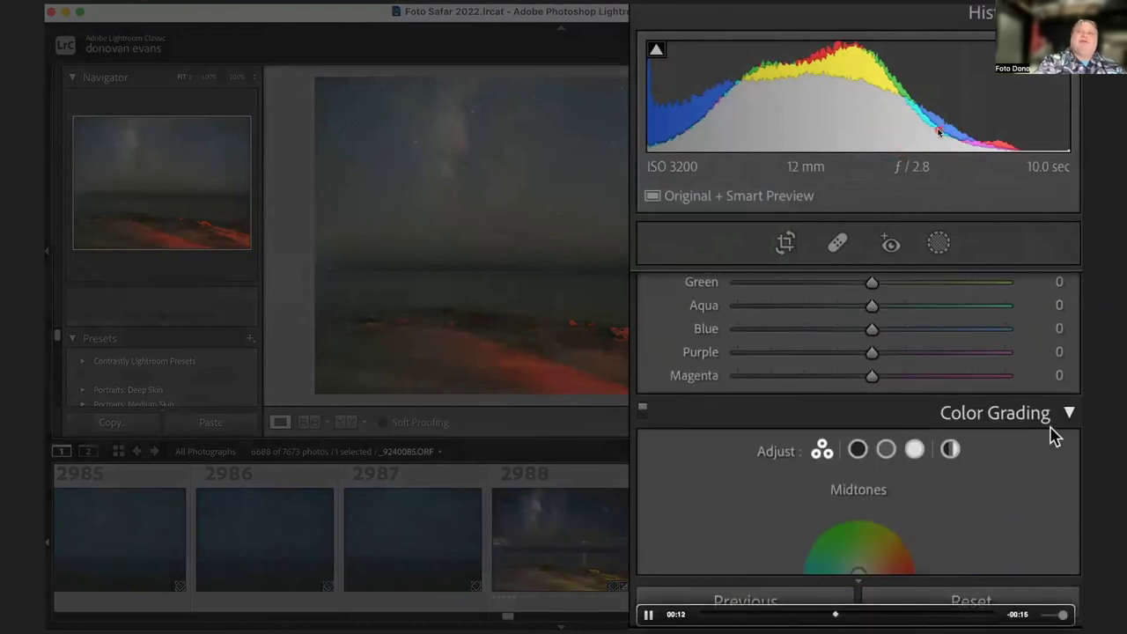
pyautogui.scroll(-15, 1053, 430)
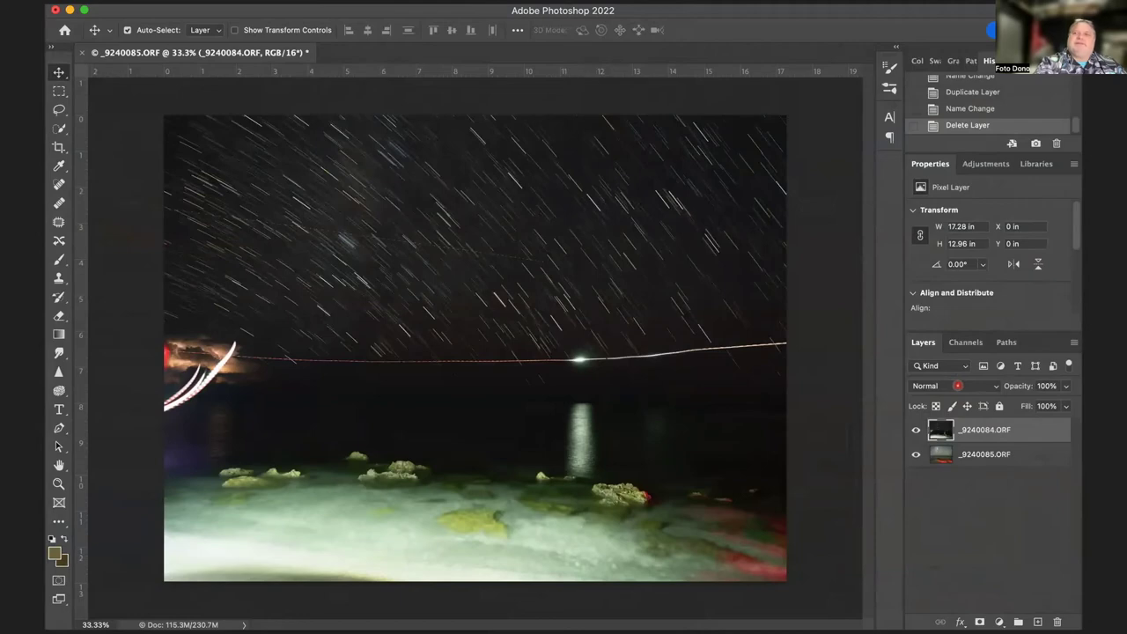
# Convert the _9240084.ORF and _9240085.ORF layers to smart objects and choose the Overlay blend mode for the star-trail layer.
pyautogui.press('super+g')
pyautogui.press('super+z')
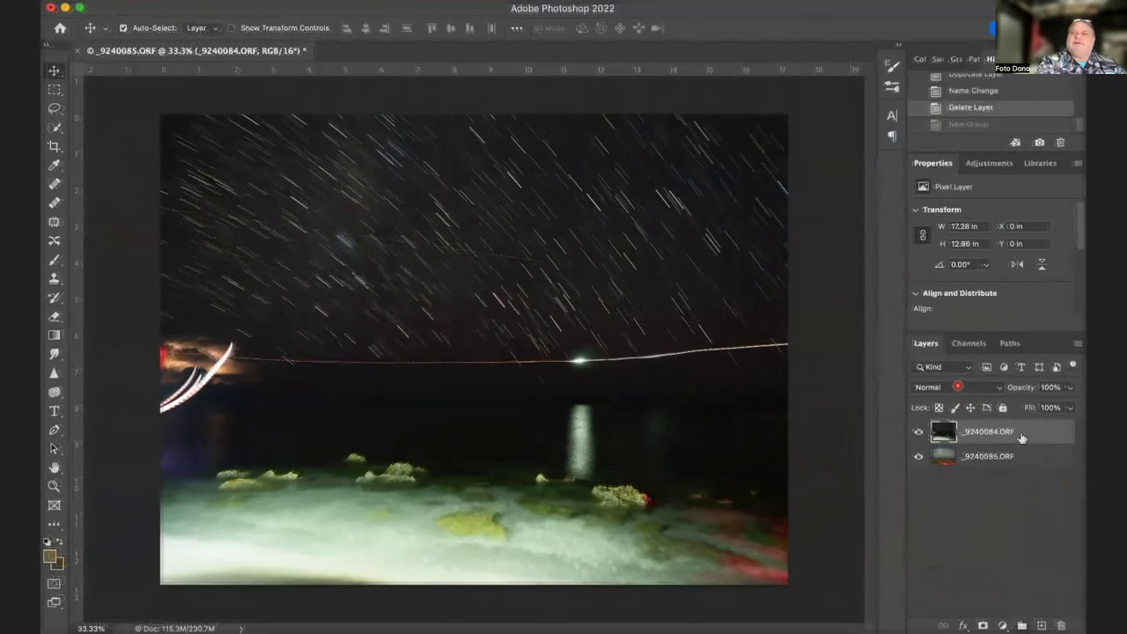
pyautogui.rightClick(1020, 437)
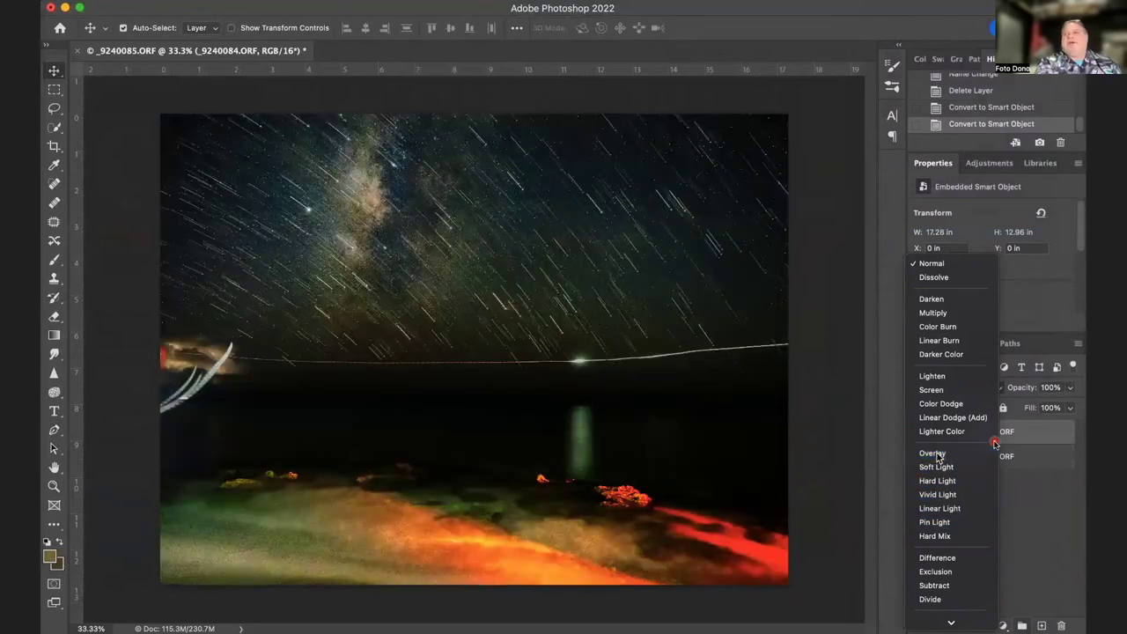
pyautogui.click(939, 456)
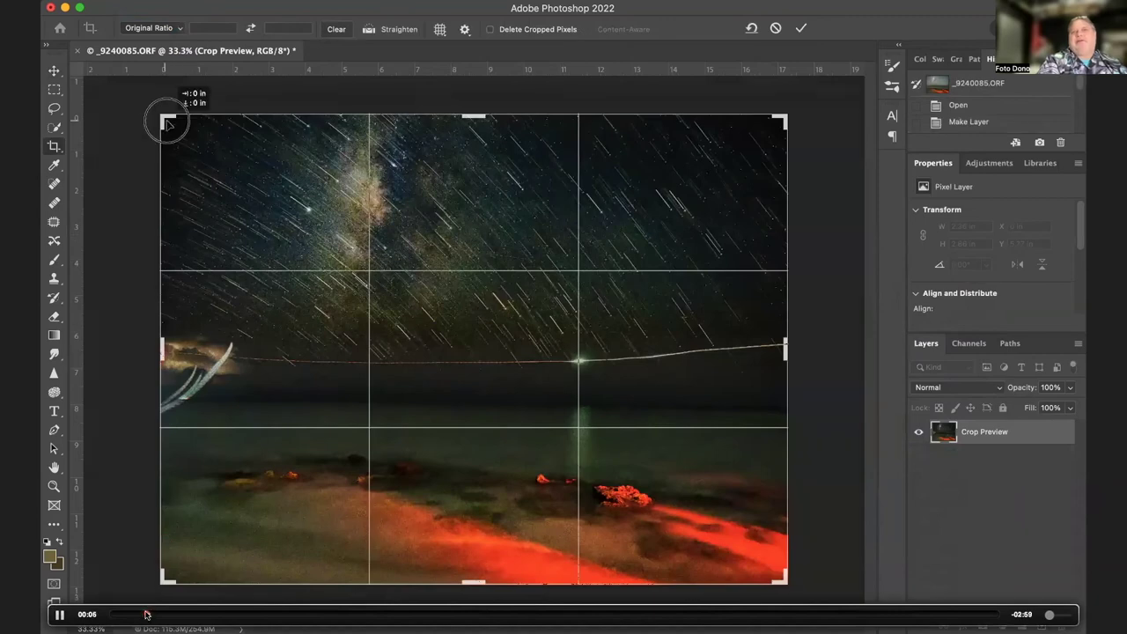
# Skip ahead in the recorded edit to the Selective Color adjustment of the reds in the _9240085.ORF smart object.
pyautogui.moveTo(145, 619); pyautogui.dragTo(296, 618)
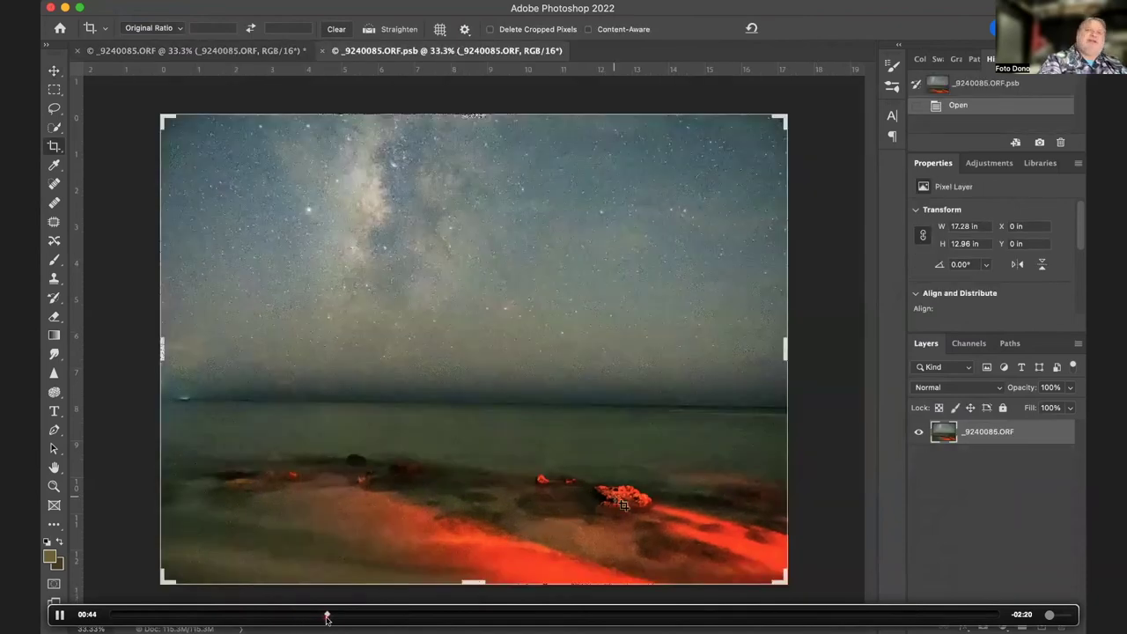
pyautogui.moveTo(326, 619); pyautogui.dragTo(371, 625)
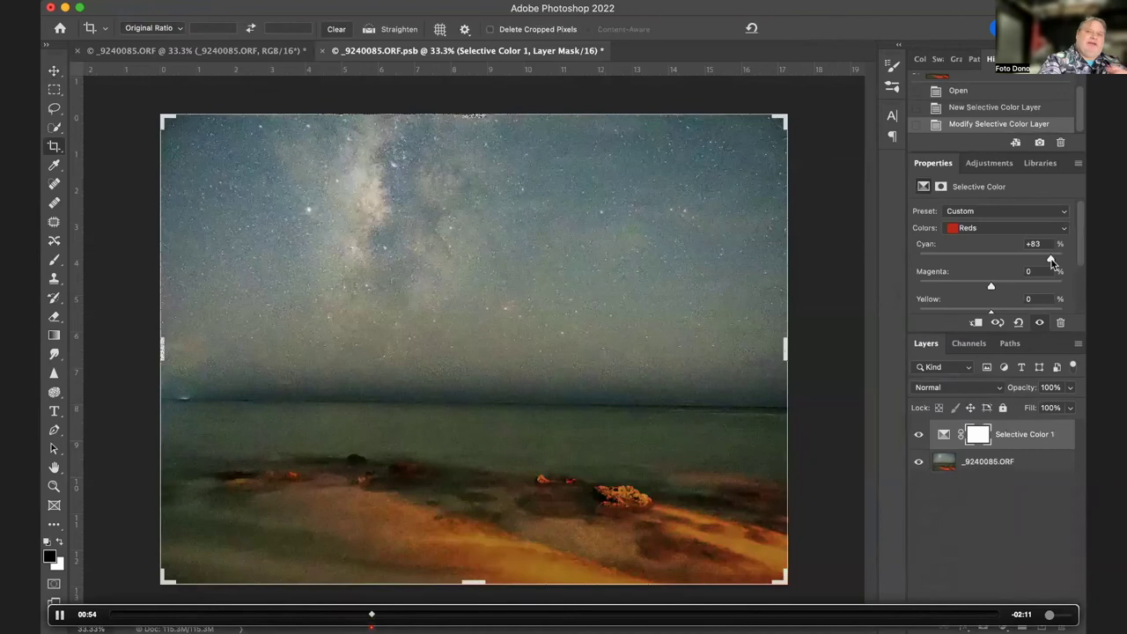
# Skip through the recorded Selective Color edit of the reds and yellows in _9240085.ORF, returning to the star-trail composite.
pyautogui.moveTo(359, 625); pyautogui.dragTo(402, 627)
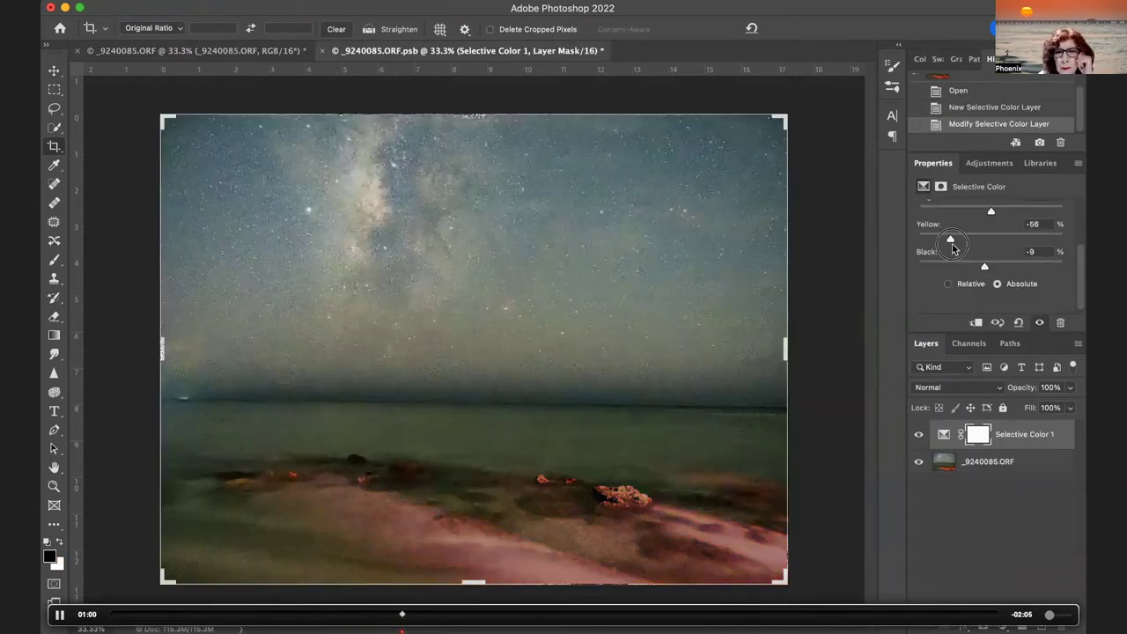
pyautogui.press('Right')
pyautogui.press('Right')
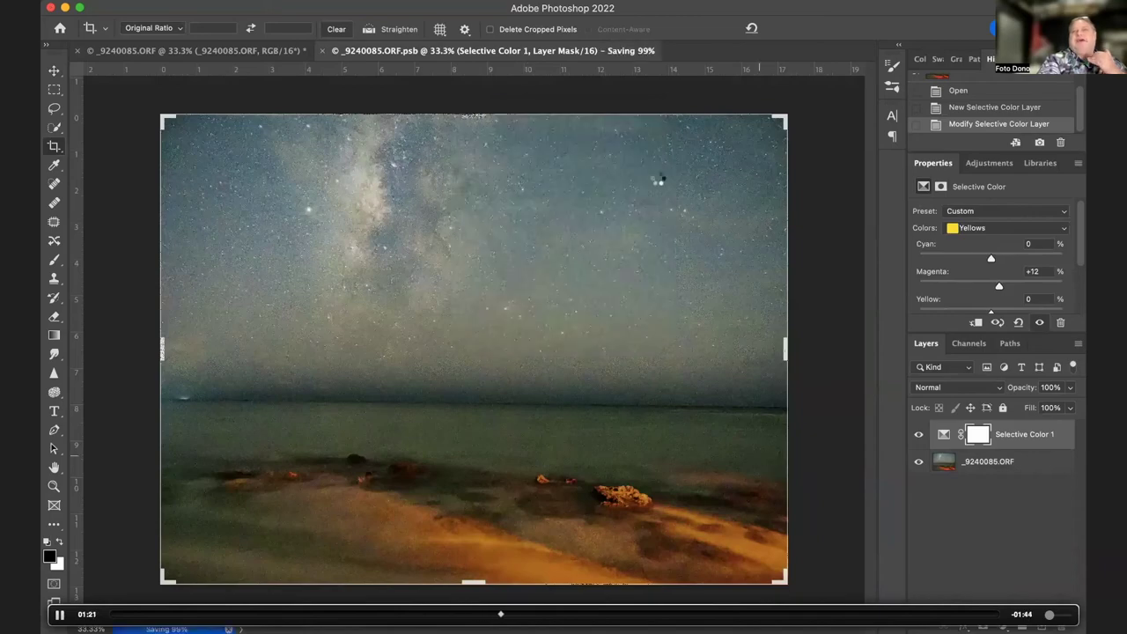
pyautogui.press('Right')
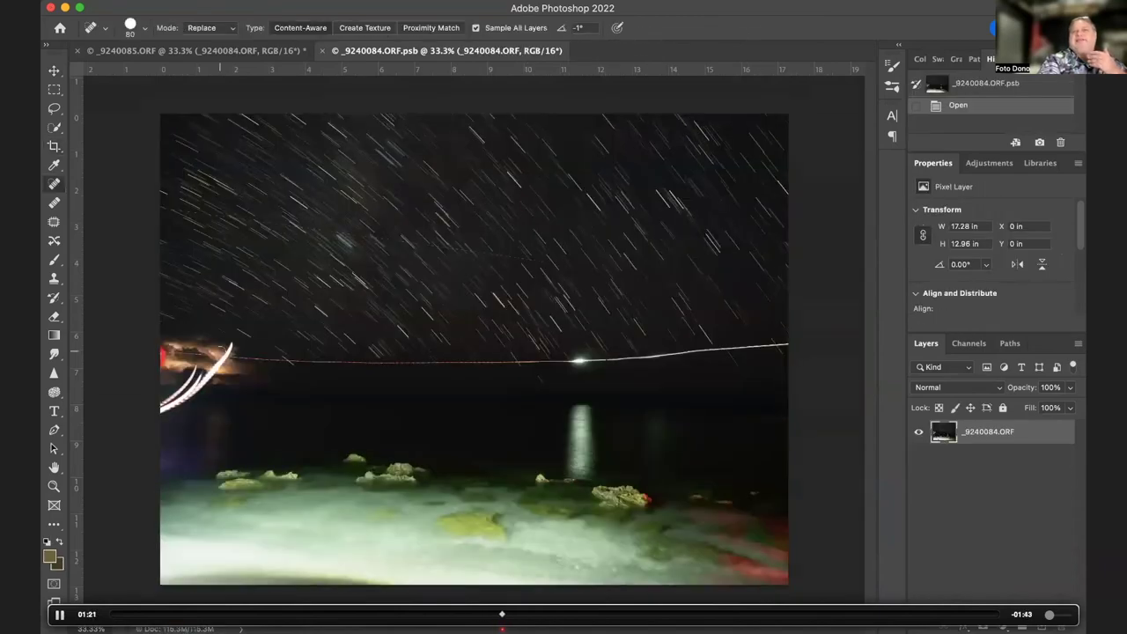
pyautogui.press('Left')
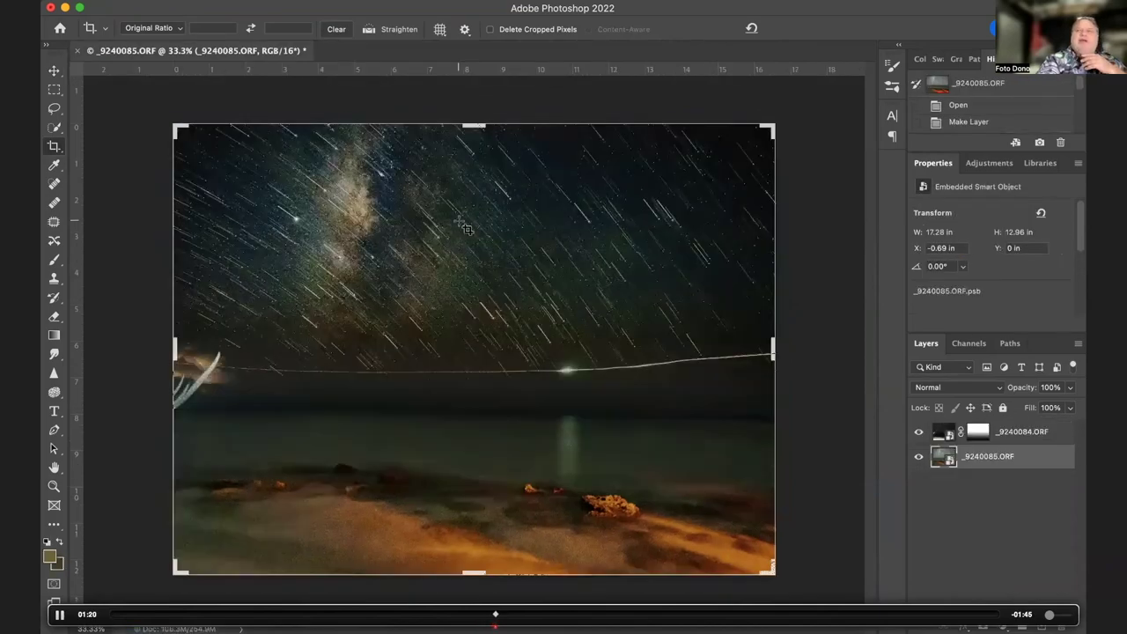
pyautogui.press('Left')
# Skip ahead in the recording through the patching of the light streaks in _9240084.ORF and the Topaz filtering of the flattened image.
pyautogui.moveTo(453, 619)
pyautogui.mouseDown()
pyautogui.moveTo(386, 606)
pyautogui.moveTo(803, 614)
pyautogui.moveTo(787, 614)
pyautogui.mouseUp()
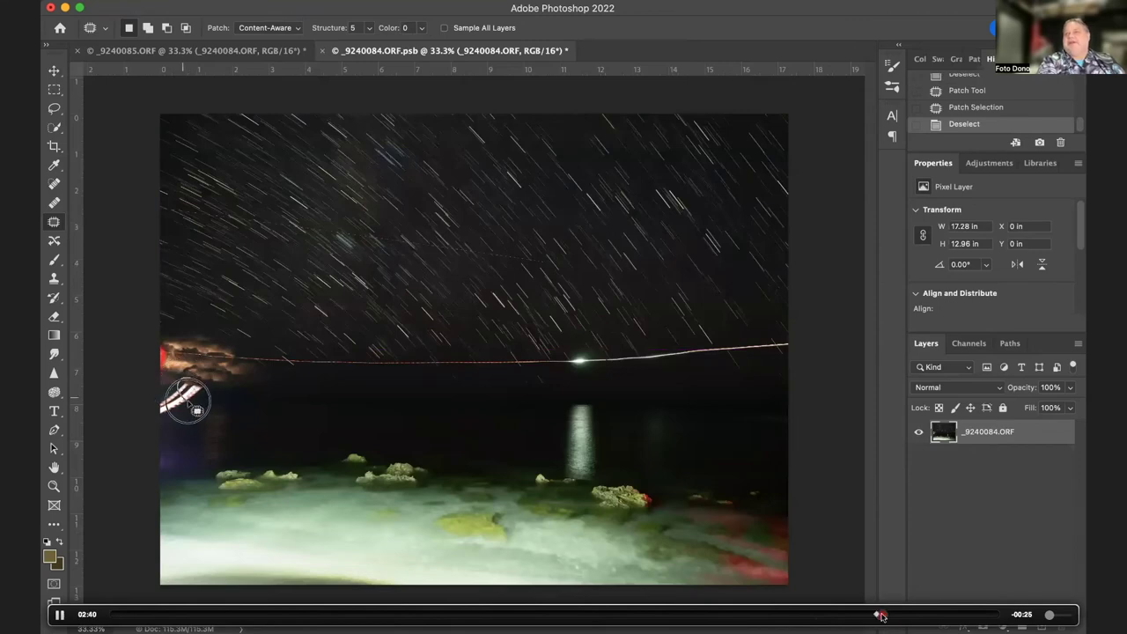
pyautogui.moveTo(882, 616); pyautogui.dragTo(993, 616)
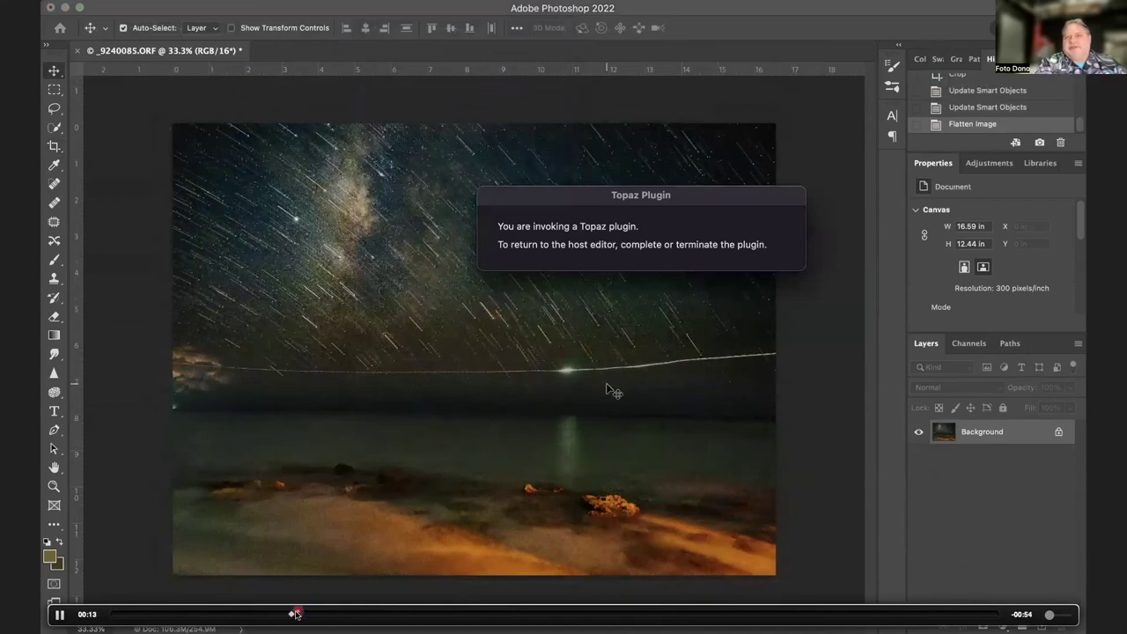
pyautogui.moveTo(294, 614); pyautogui.dragTo(746, 615)
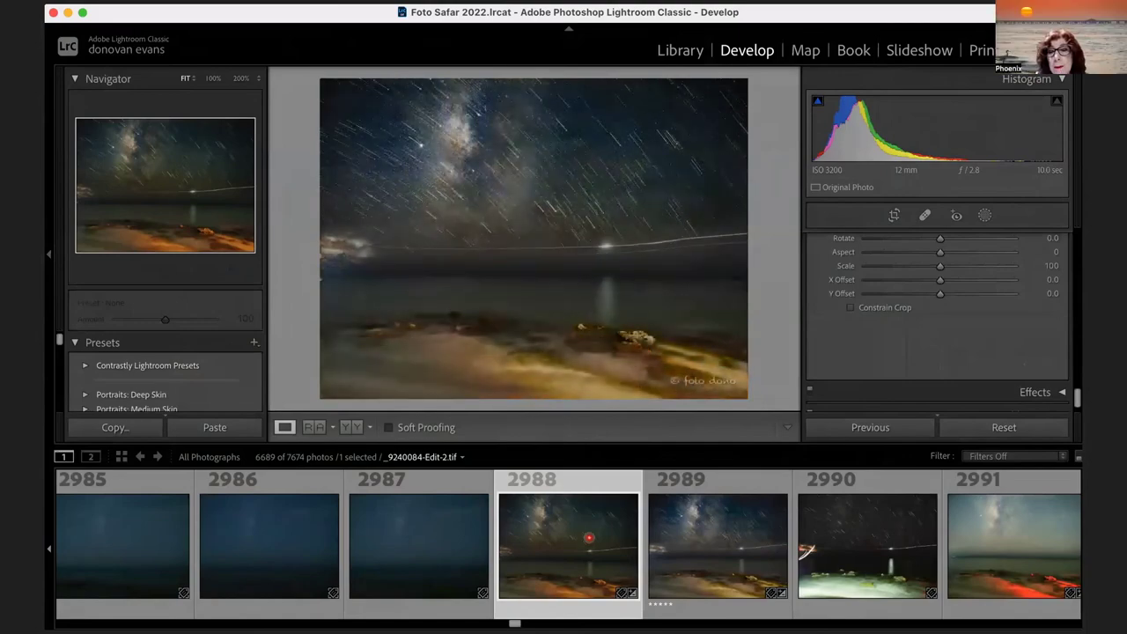
# Send the three selected photos, _9240026.ORF to _9240028.ORF, from Lightroom to Photoshop with Merge to Panorama.
pyautogui.press('f')
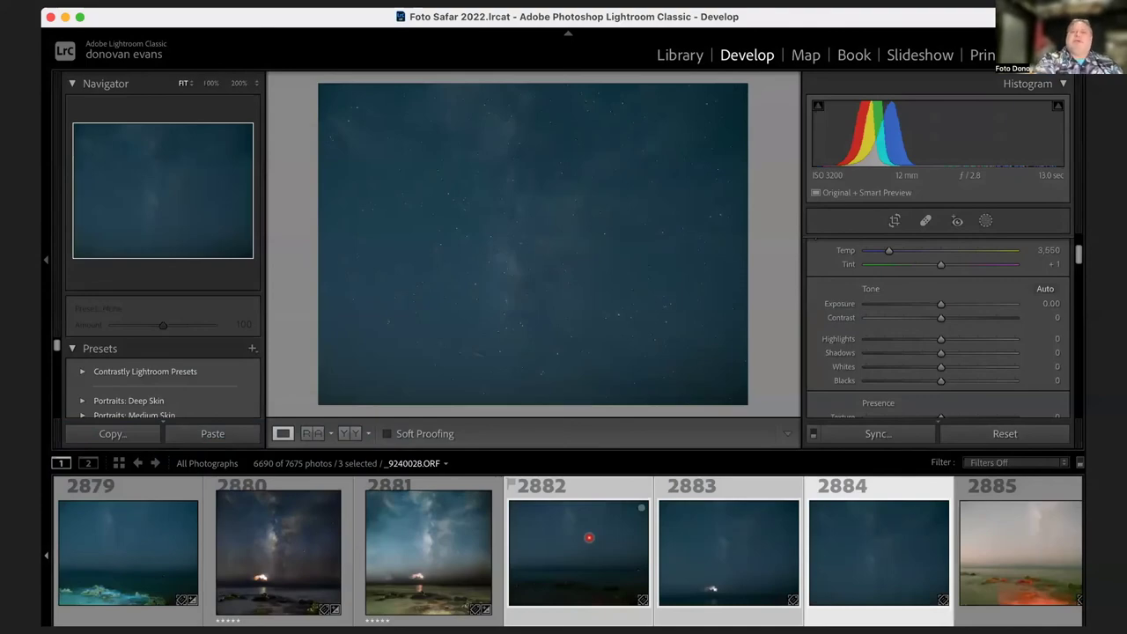
pyautogui.click(589, 537)
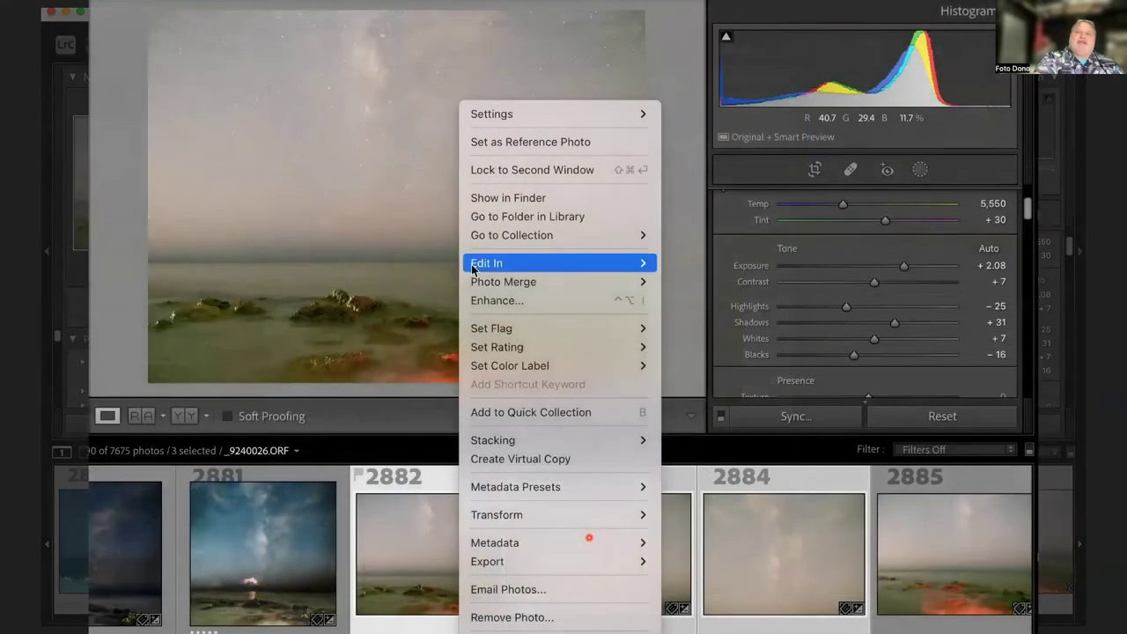
pyautogui.moveTo(479, 267)
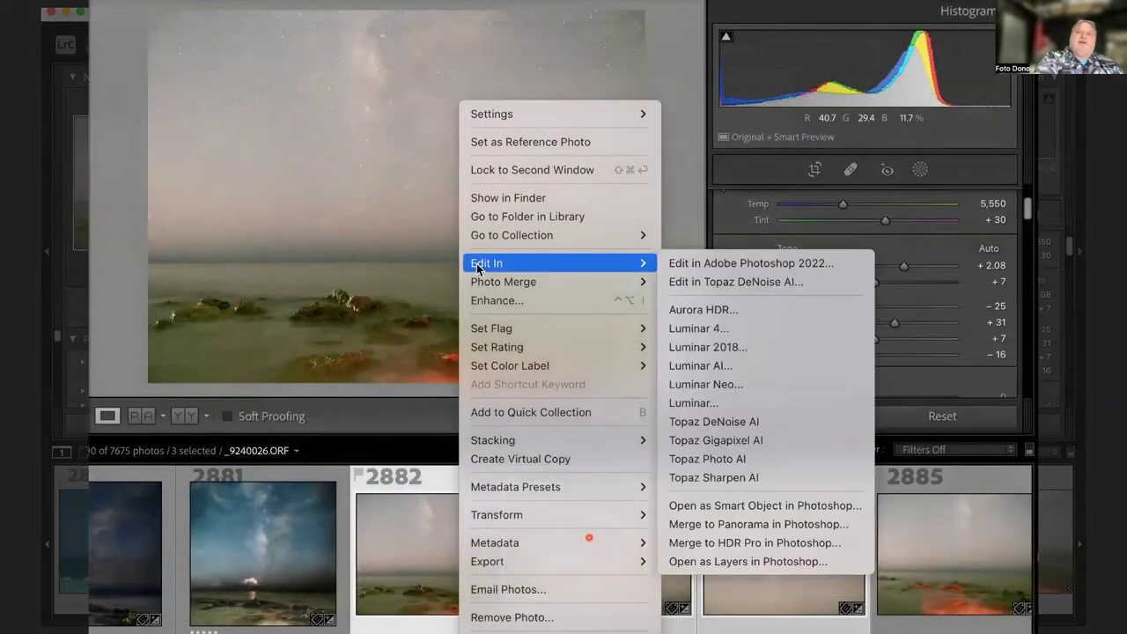
pyautogui.click(838, 533)
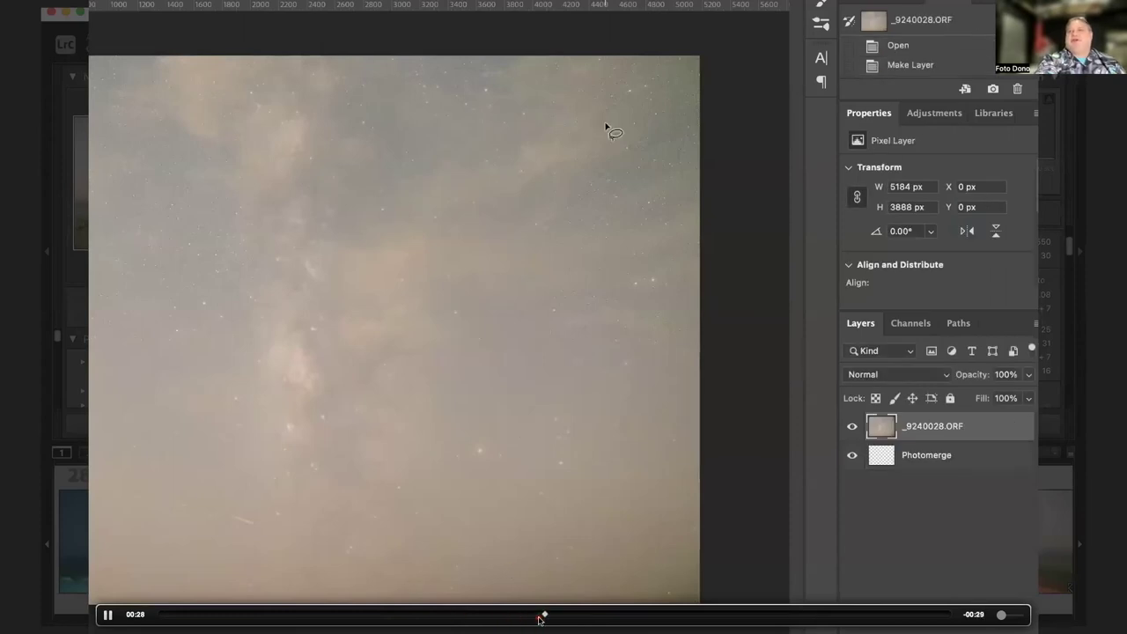
# Skip through the recorded panorama edit, from auto-blending the three layers to the Content-Aware Fill and the flattening of the image.
pyautogui.click(599, 615)
pyautogui.moveTo(599, 619); pyautogui.dragTo(813, 626)
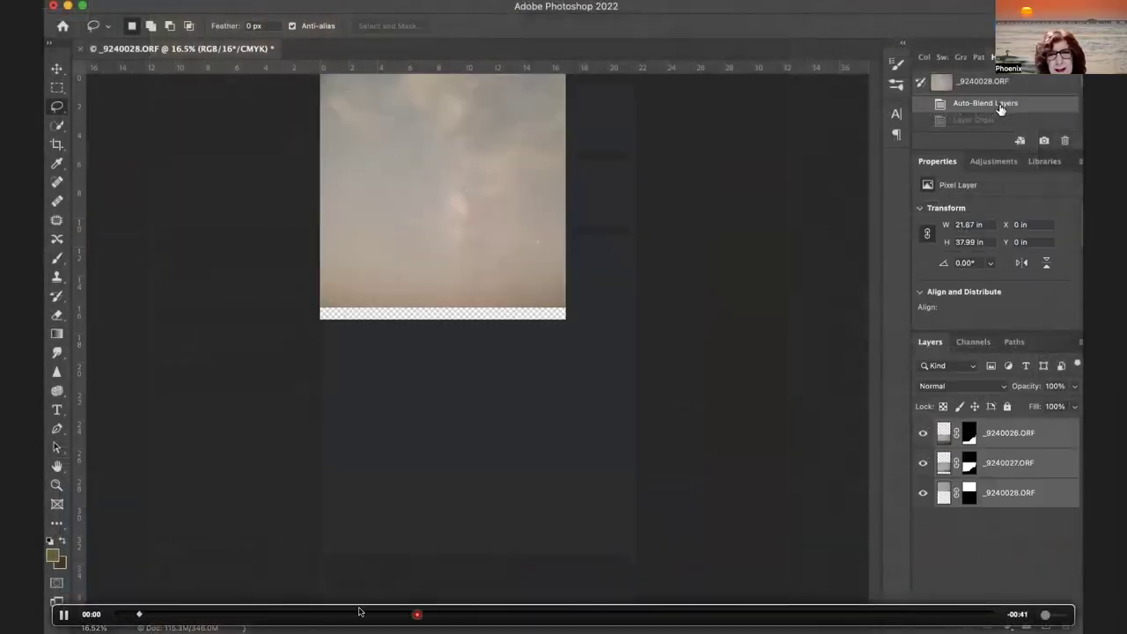
pyautogui.click(196, 616)
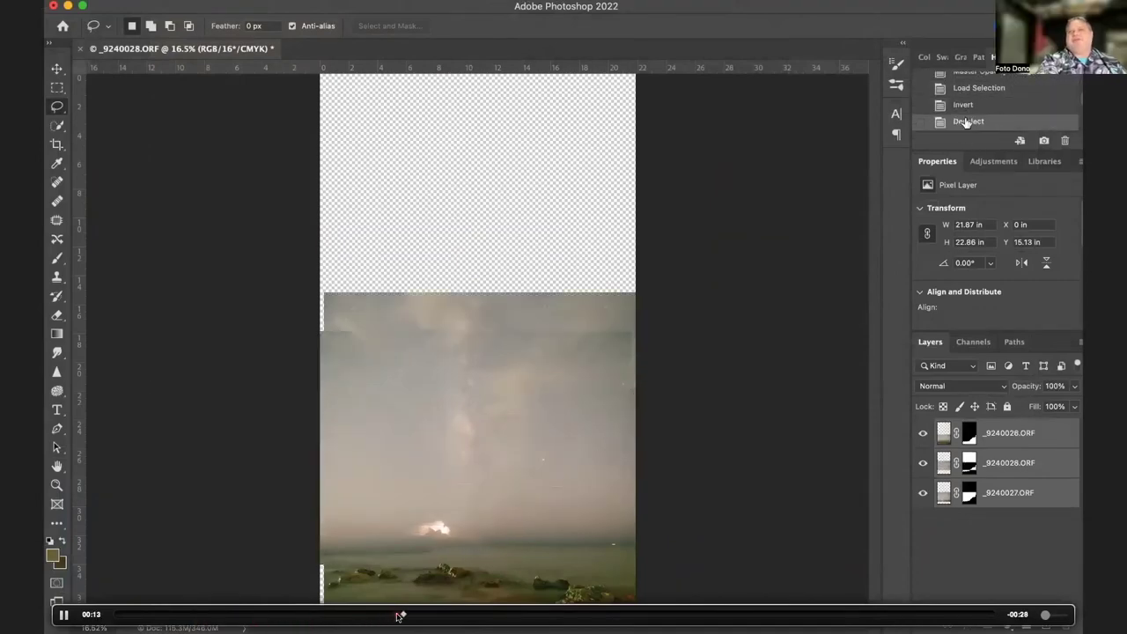
pyautogui.moveTo(459, 614); pyautogui.dragTo(493, 615)
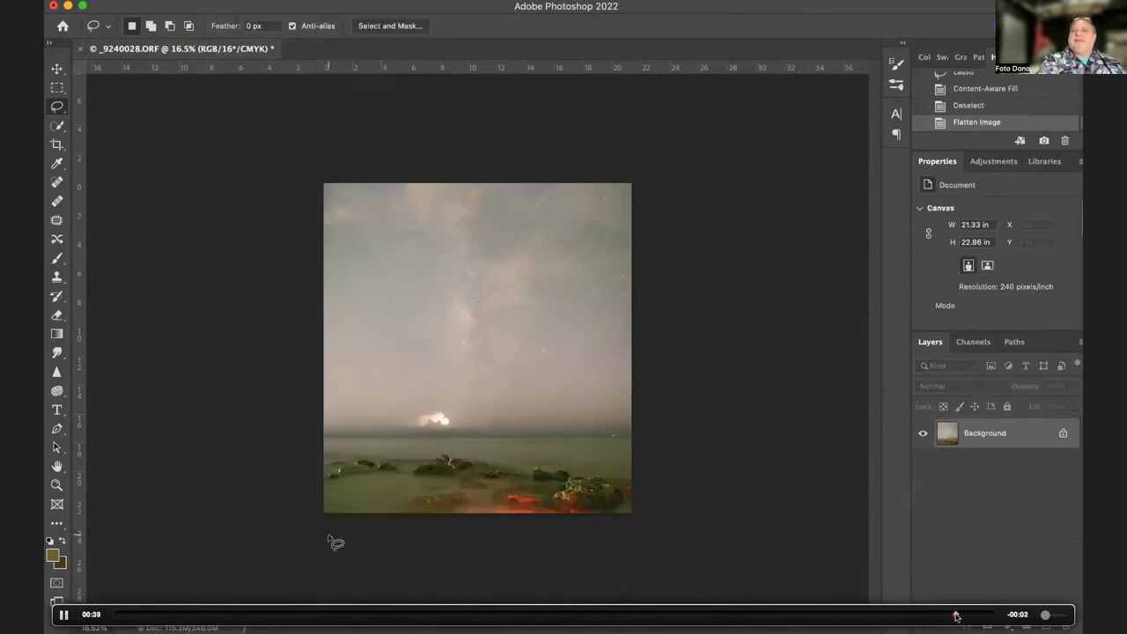
pyautogui.click(822, 615)
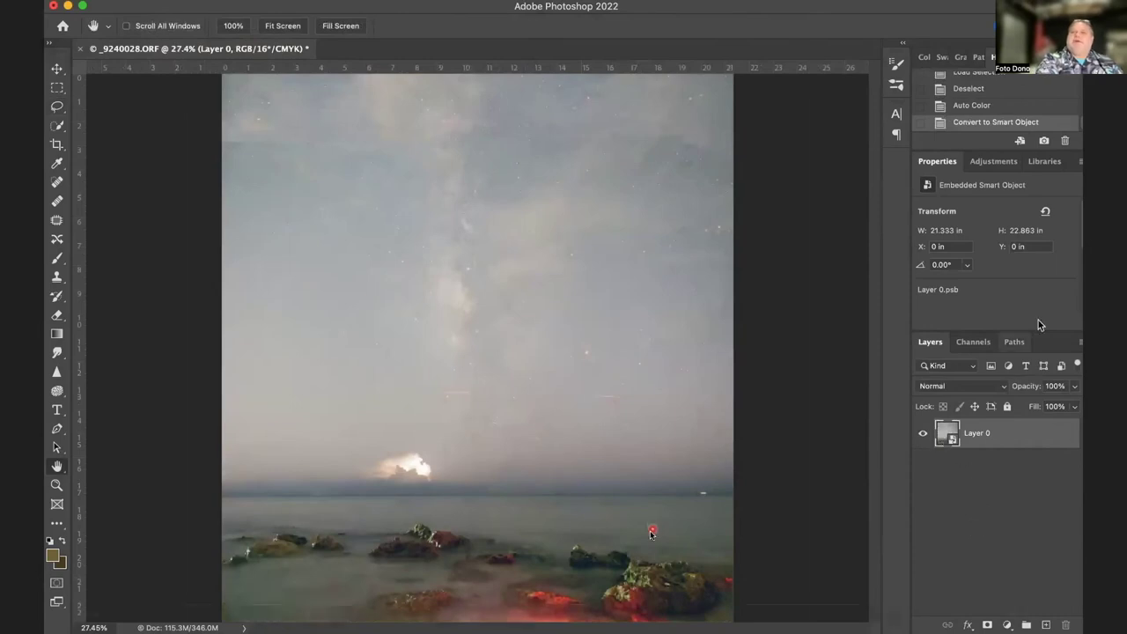
# Apply the Camera Raw Filter and Topaz DeNoise AI as smart filters to the panorama's Layer 0.
pyautogui.moveTo(641, 539)
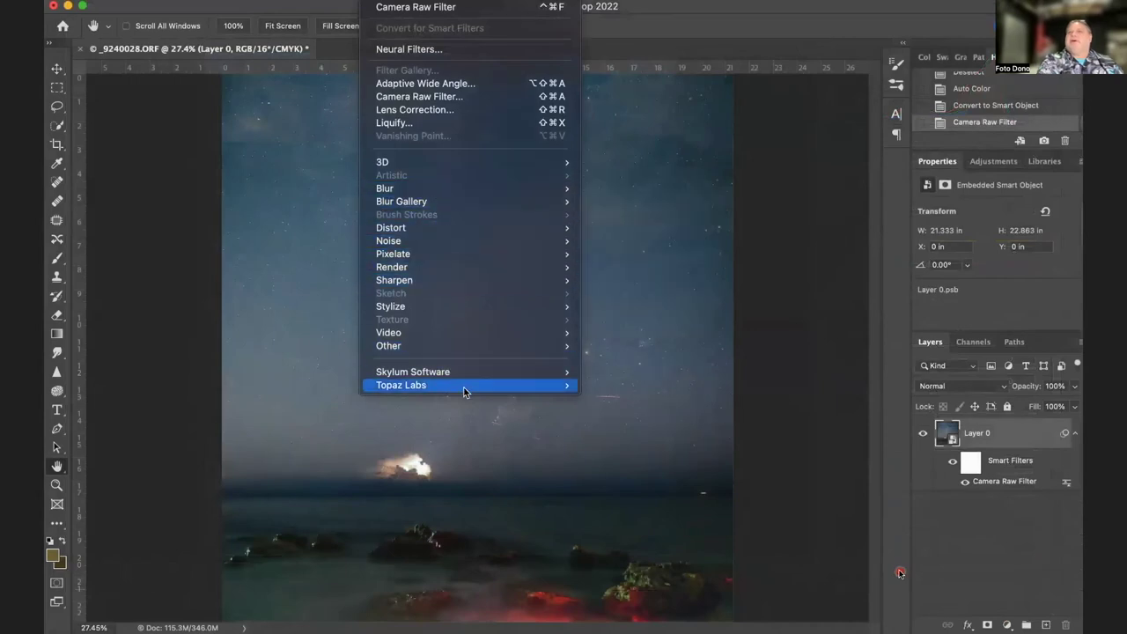
pyautogui.moveTo(498, 587)
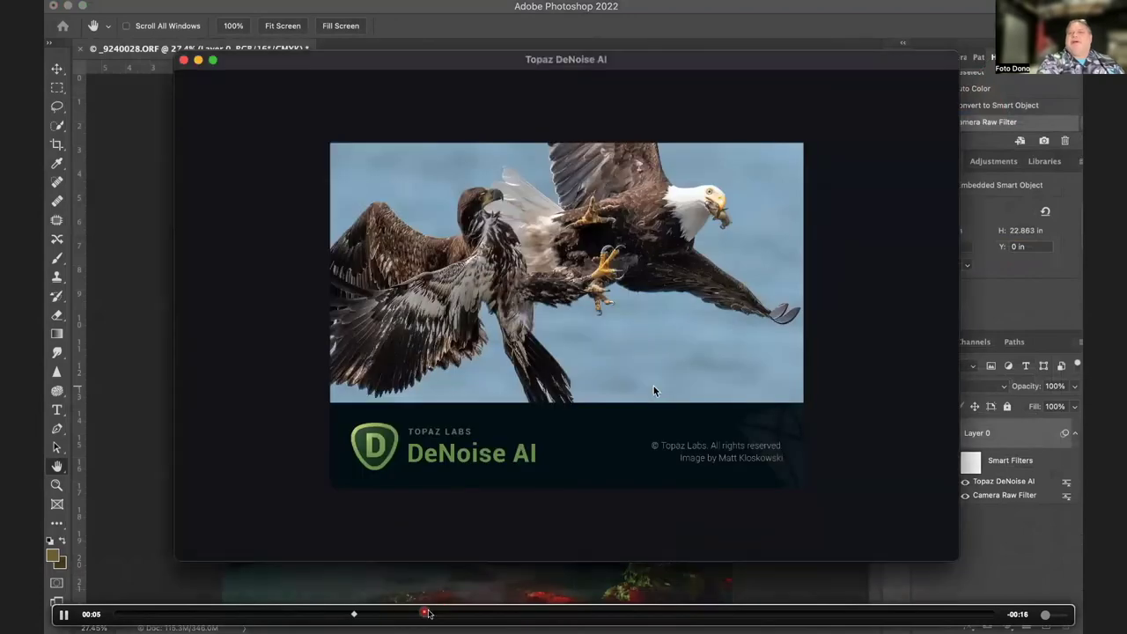
pyautogui.moveTo(419, 619); pyautogui.dragTo(666, 619)
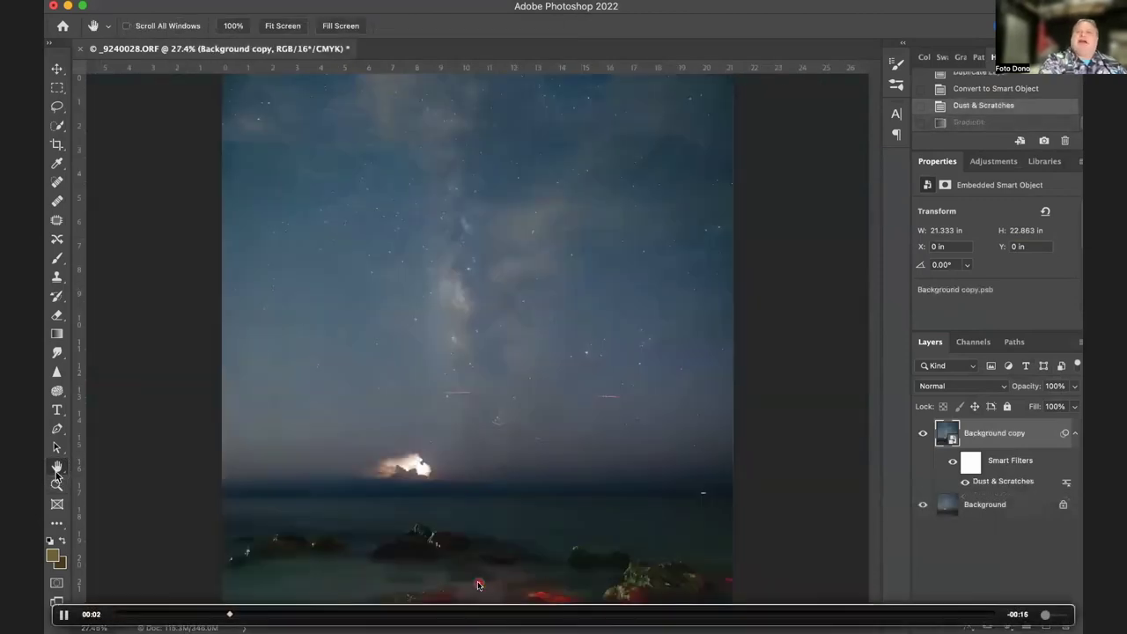
# Compare the finished panorama _9240026-Edit-3.tif with _9240026-Edit.tif at 100% zoom in Lightroom, examining the noise in the sky.
pyautogui.moveTo(354, 615); pyautogui.dragTo(292, 615)
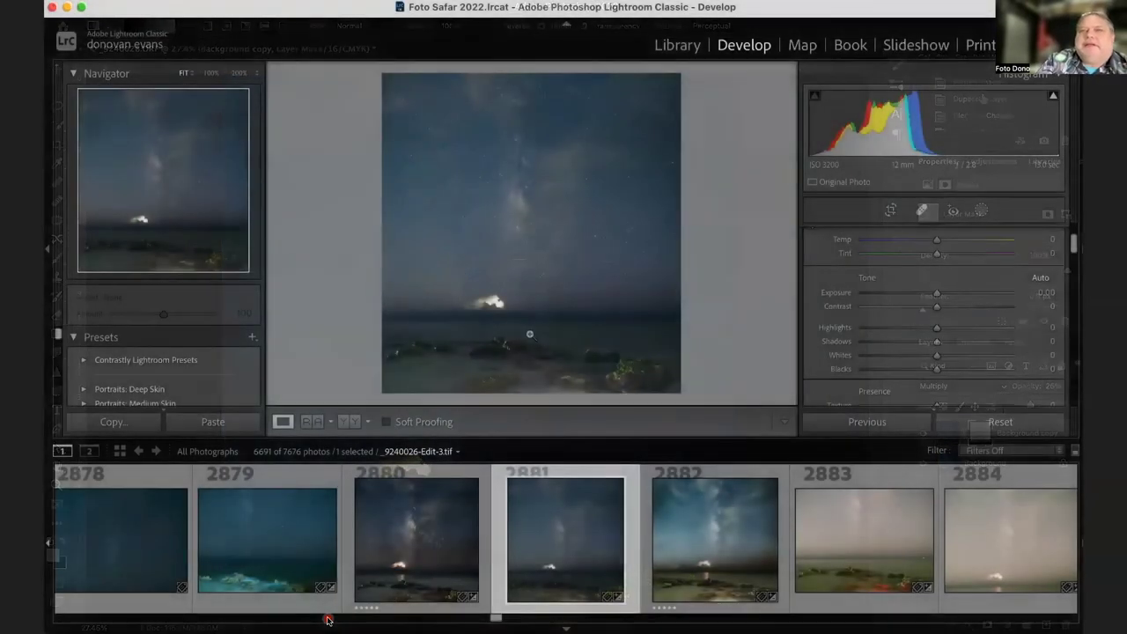
pyautogui.click(428, 547)
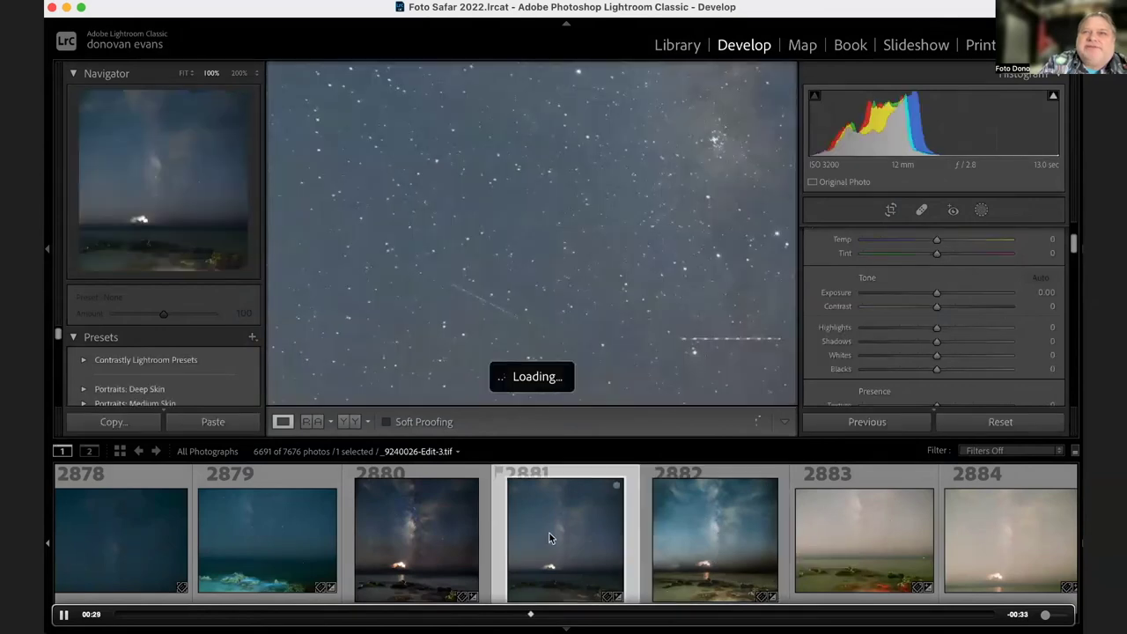
pyautogui.moveTo(530, 614); pyautogui.dragTo(459, 613)
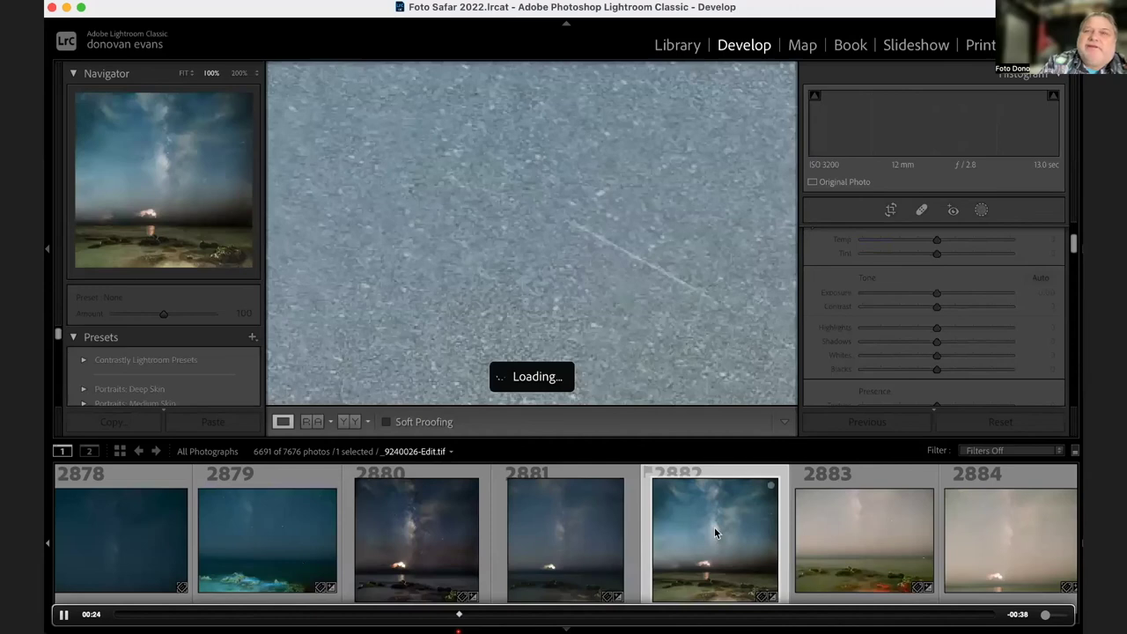